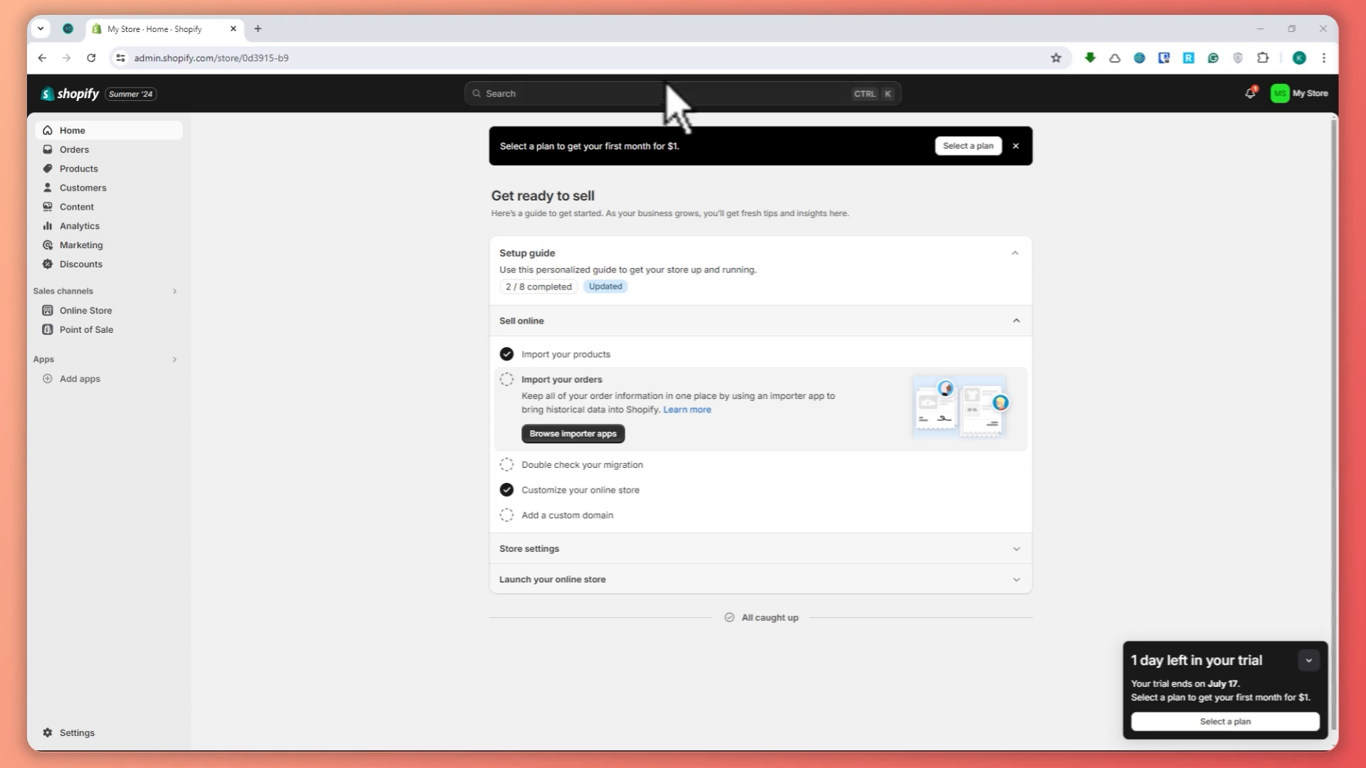
Search the store admin for WEGLOT and install the Weglot - Translate Your Store app
left_click(636, 91)
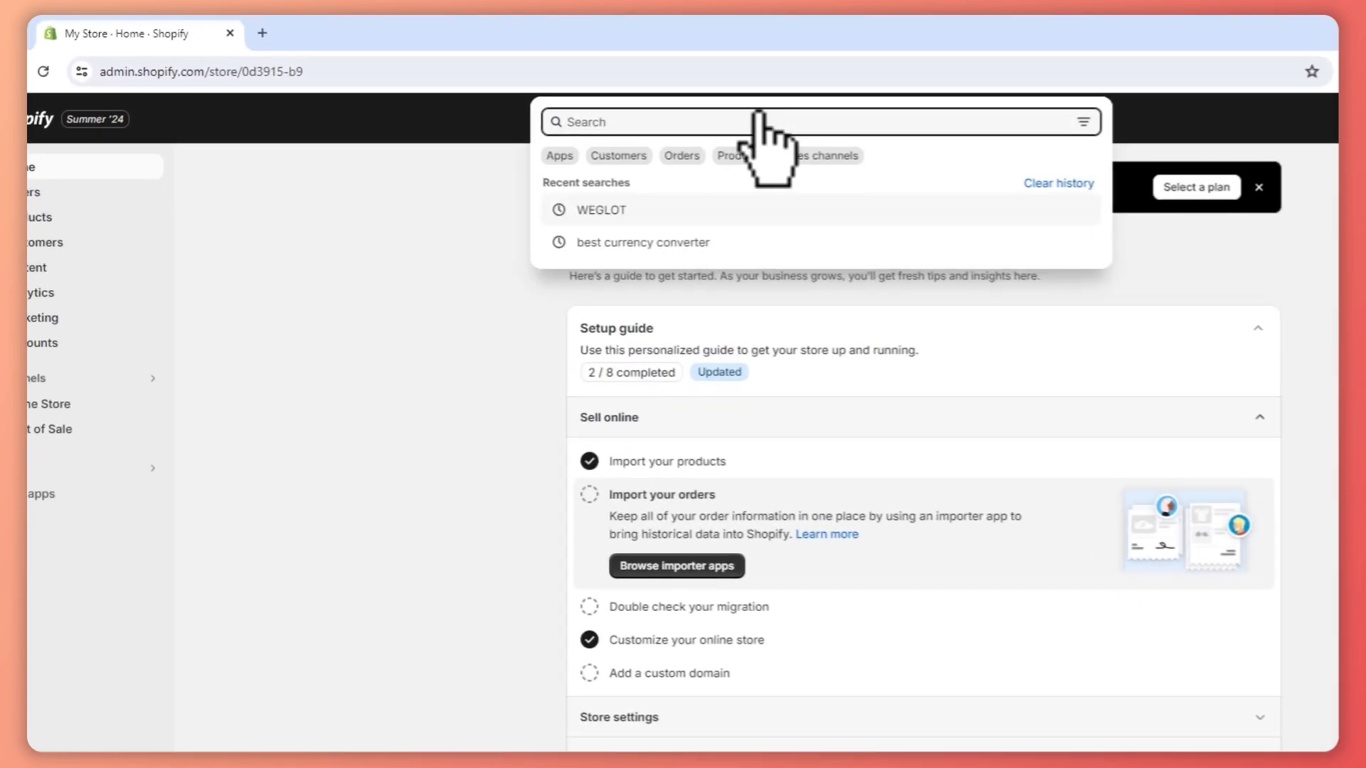
type("WEGLOT")
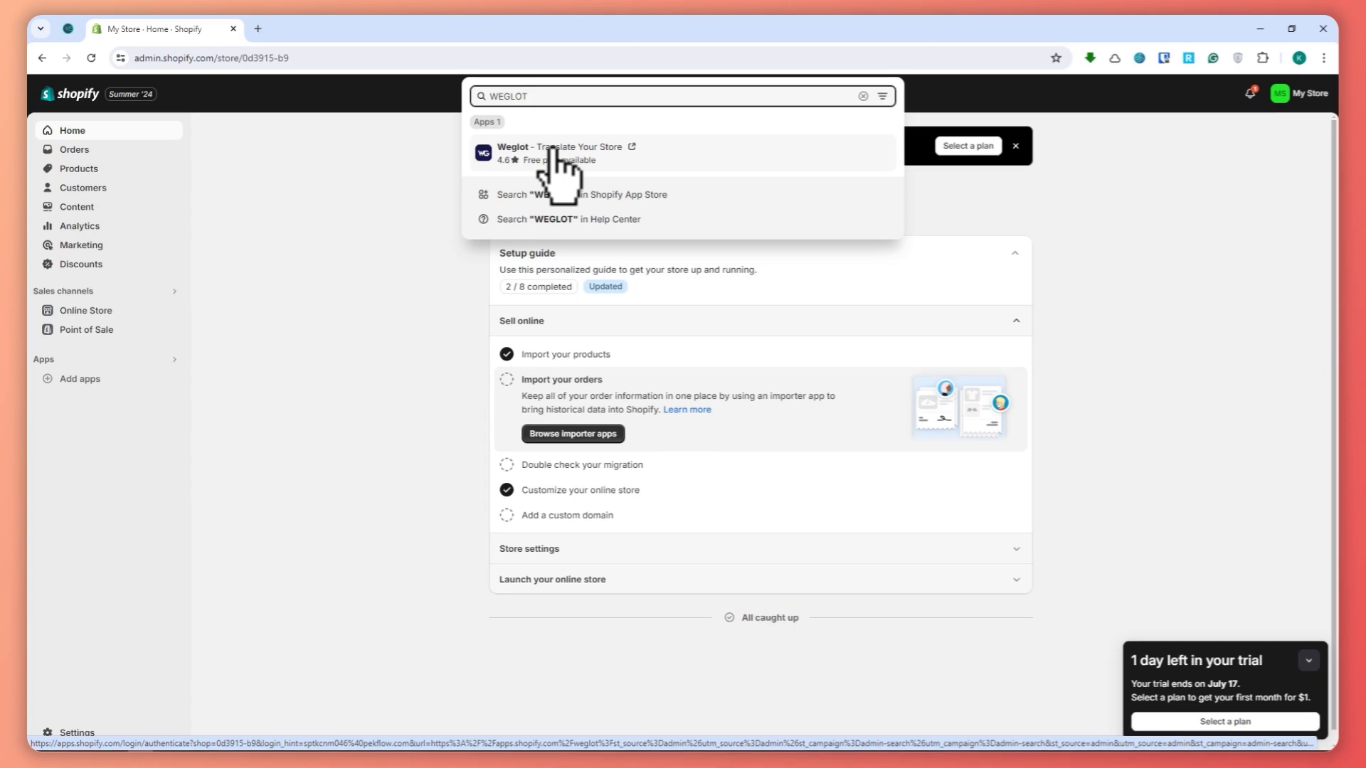
left_click(562, 163)
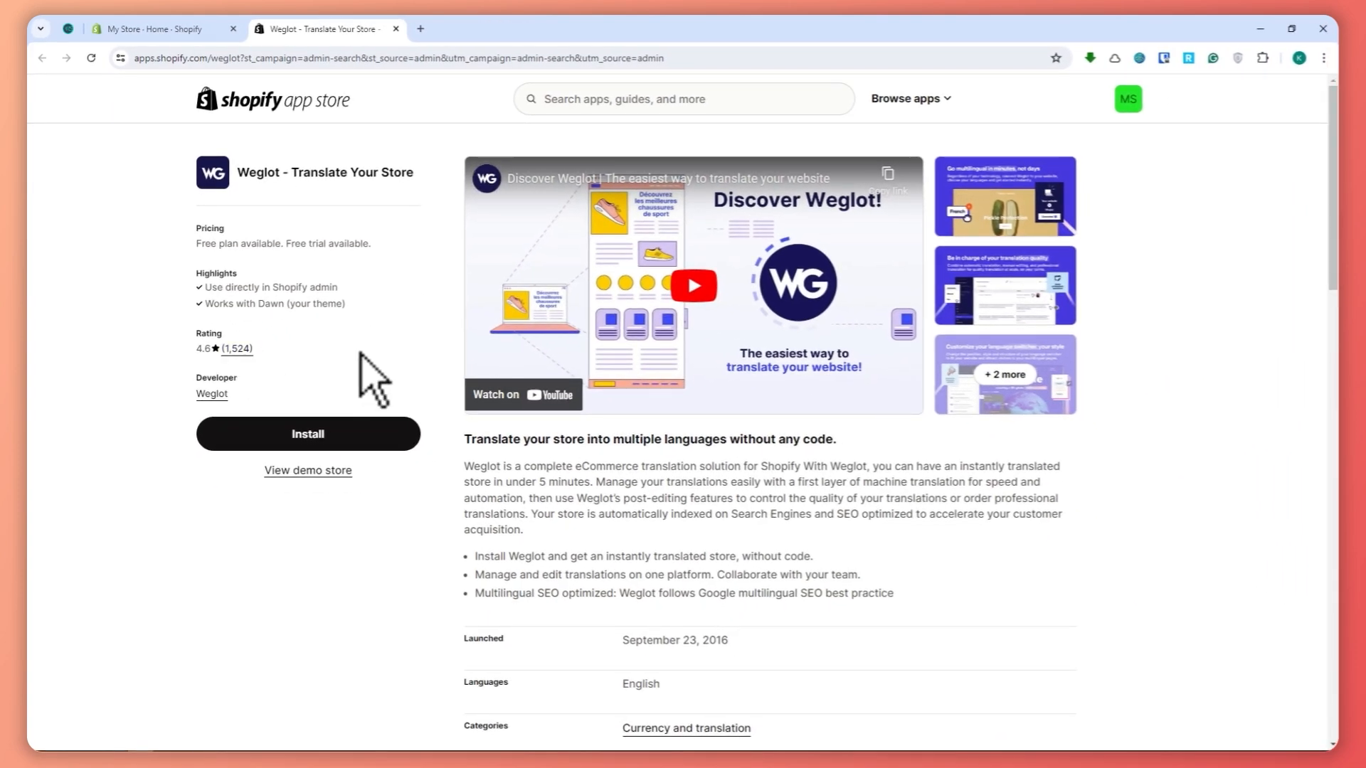
left_click(298, 427)
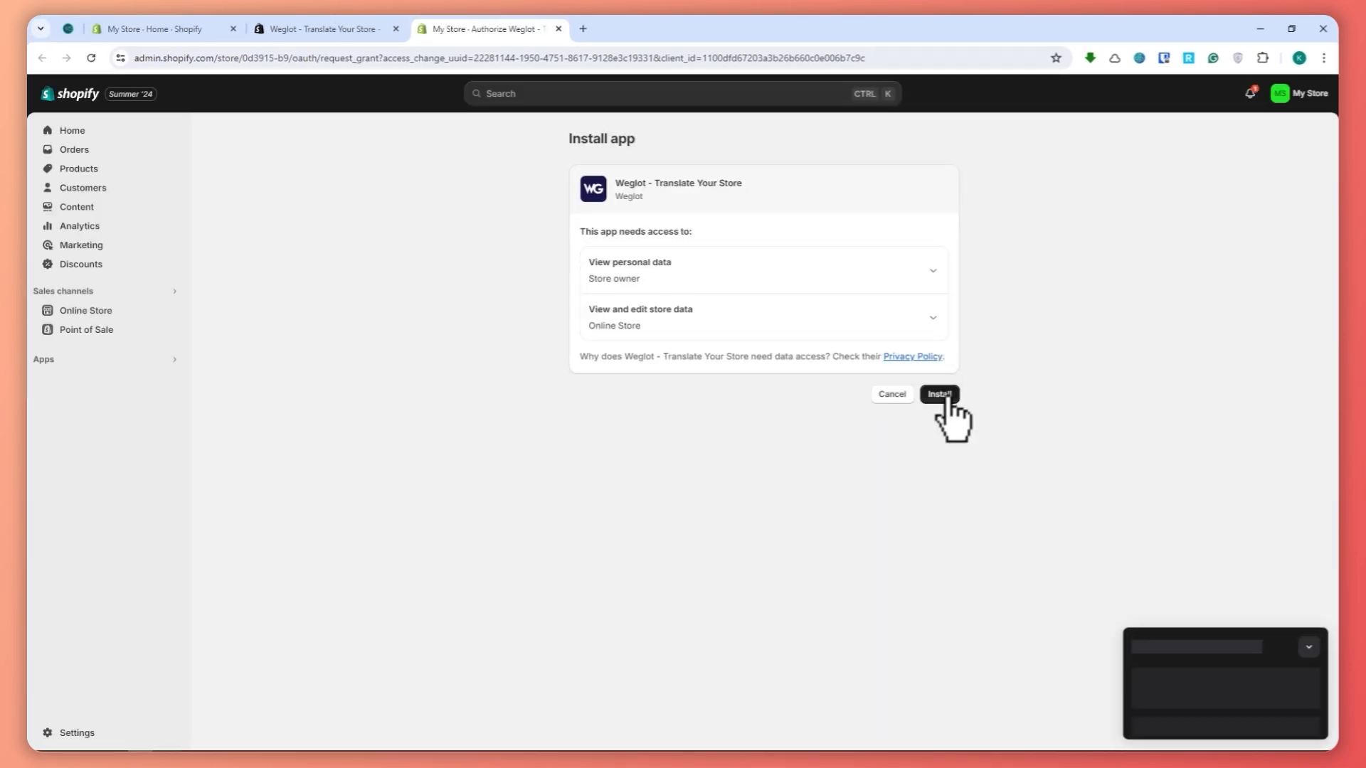
left_click(946, 391)
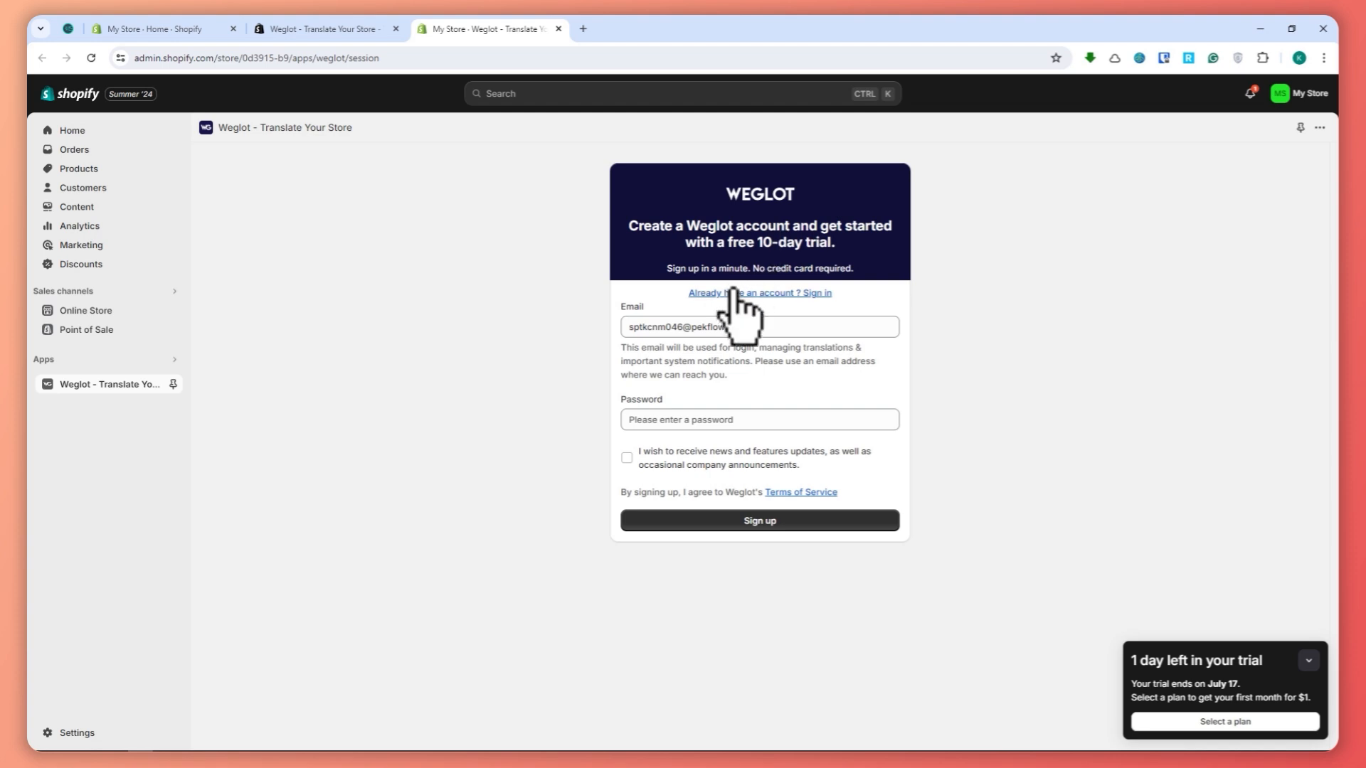
Switch Weglot to signing in with an existing account and fill in the account's e-mail copied from Temp Mail
left_click(816, 294)
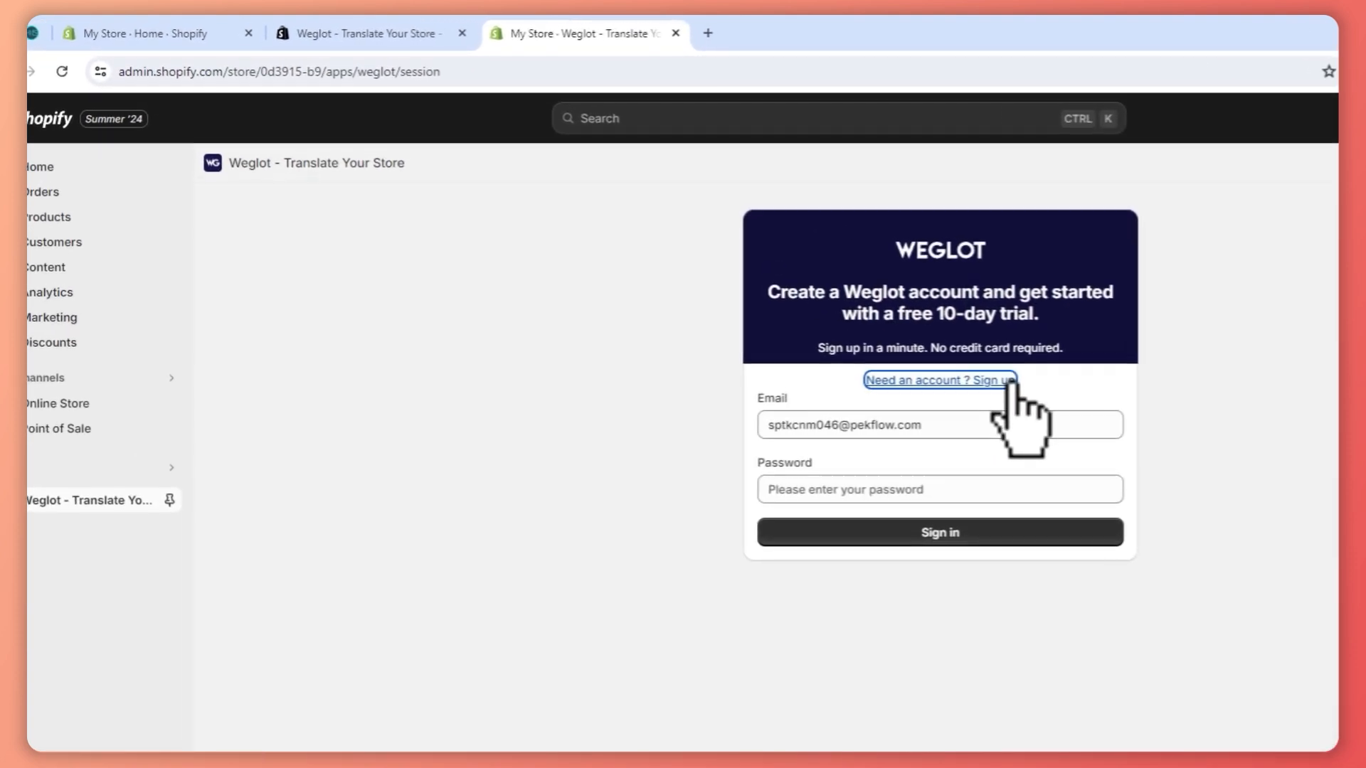
left_click(81, 32)
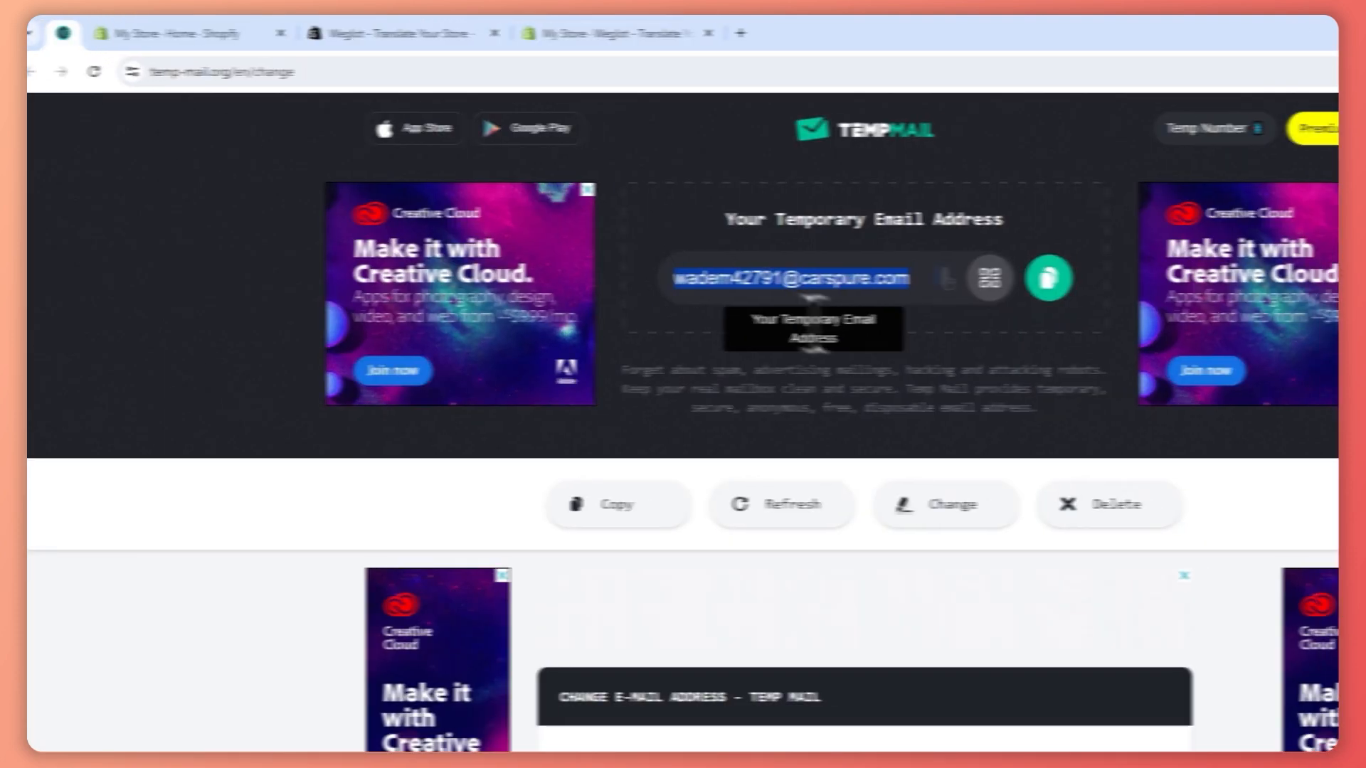
left_click(1024, 279)
left_click(520, 31)
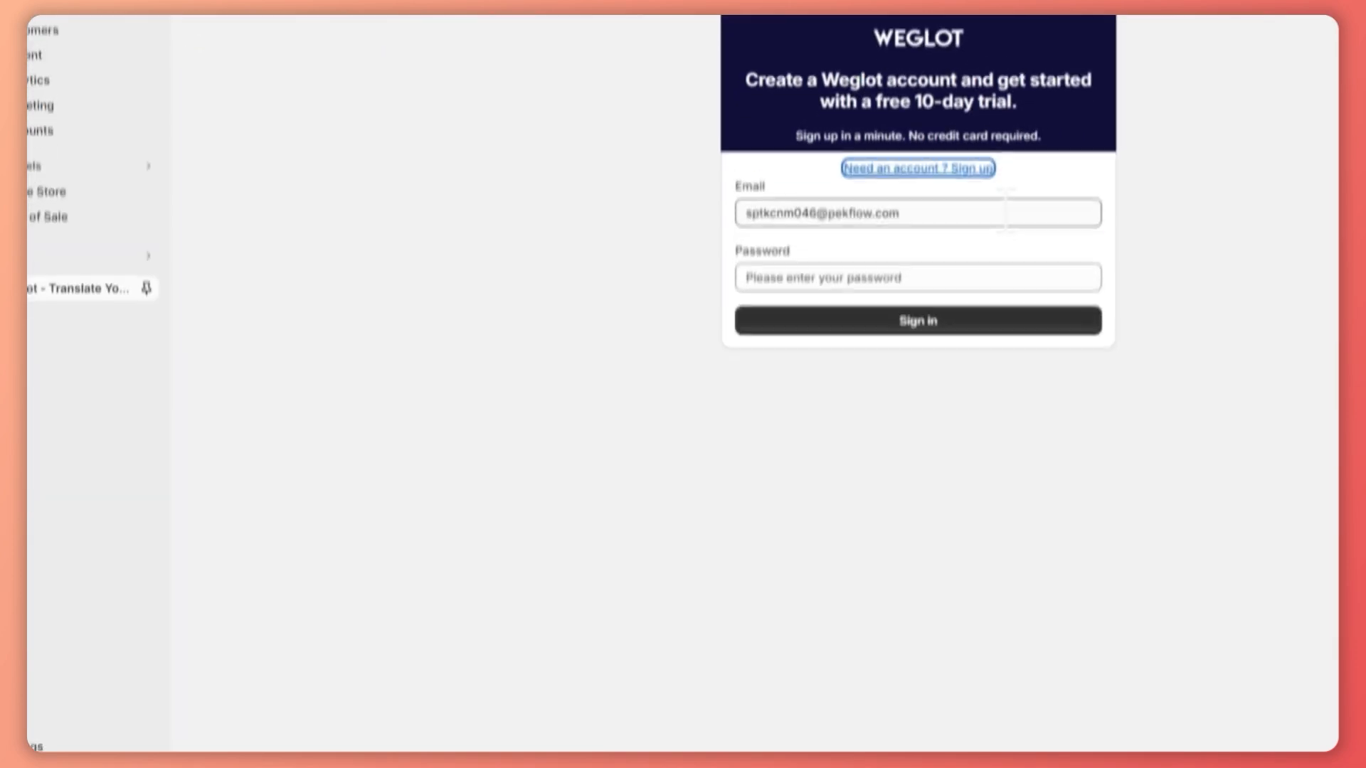
triple_click(859, 205)
key("ctrl+v")
Enter the Weglot account password and sign in, re-entering the password for a second attempt
left_click(865, 258)
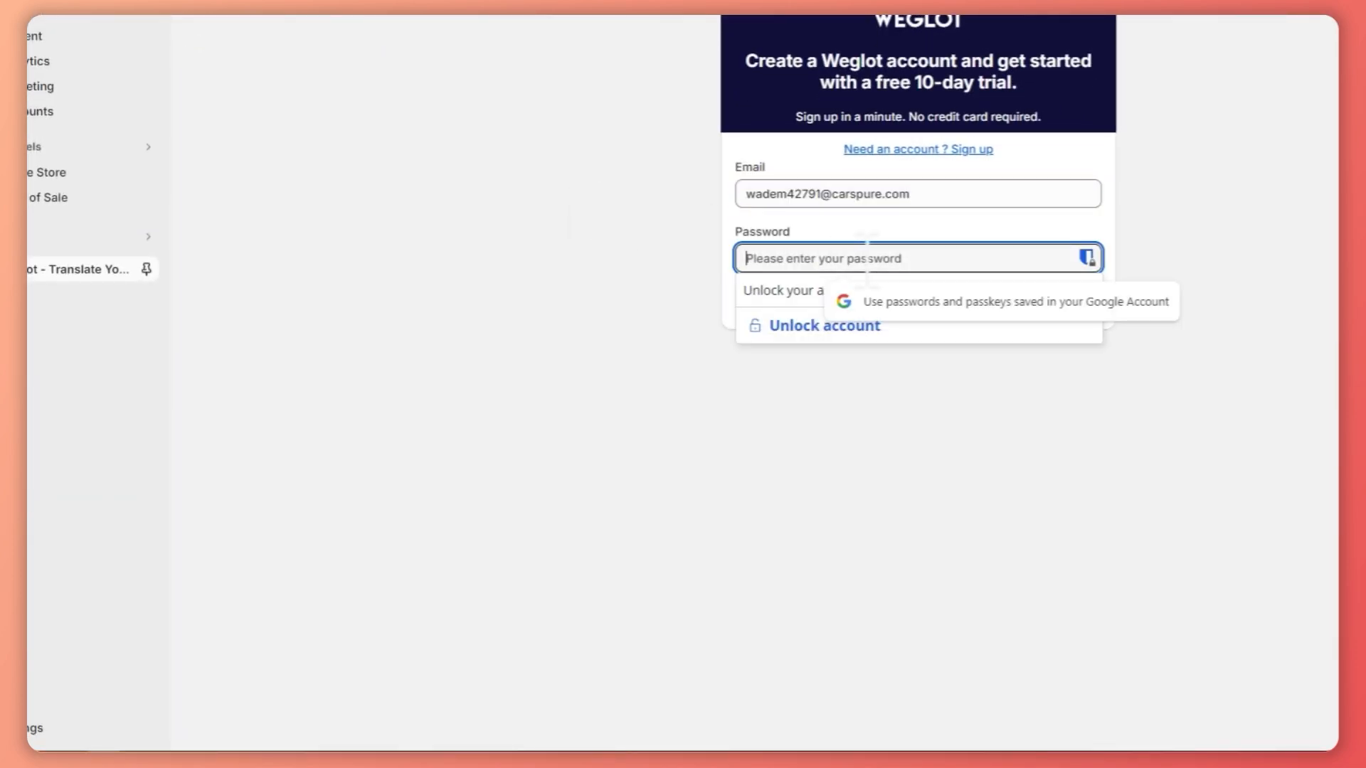
type("***")
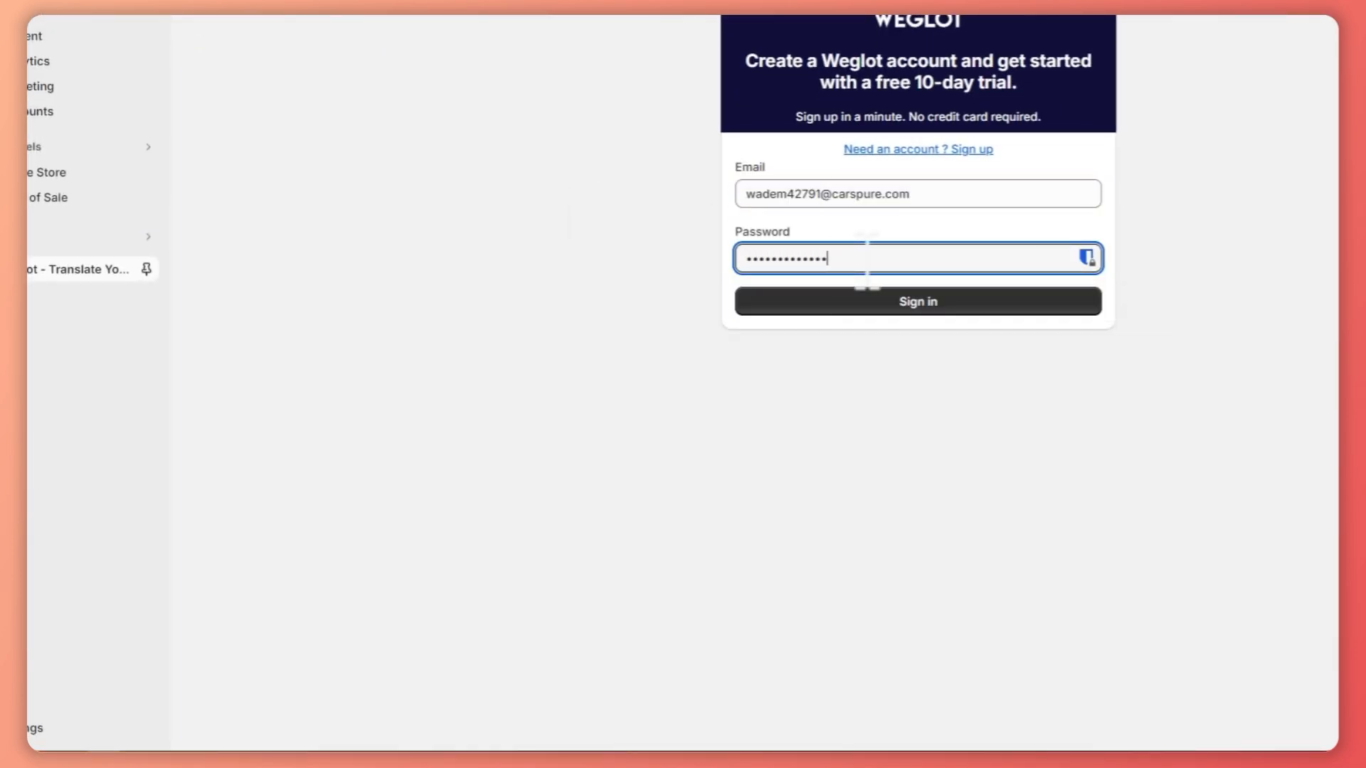
left_click(945, 302)
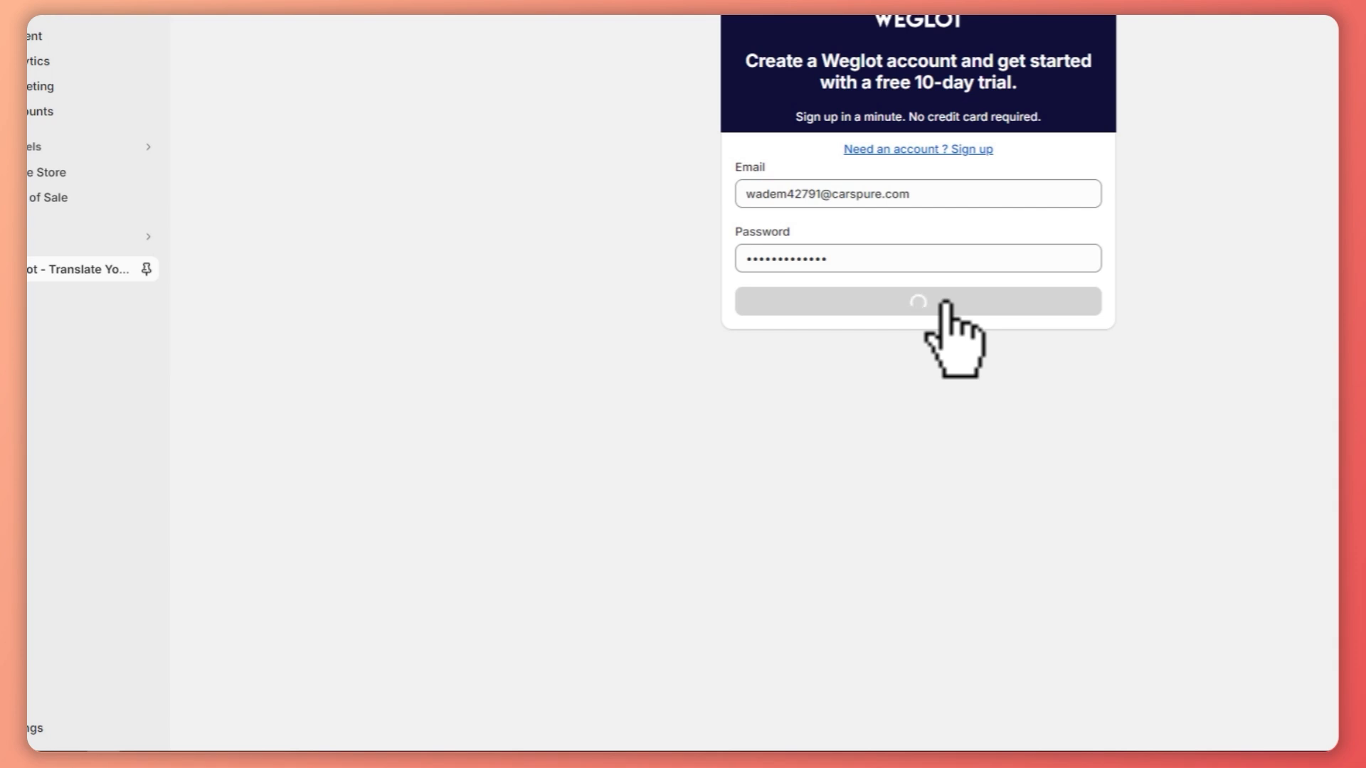
left_click_drag(883, 258, 676, 242)
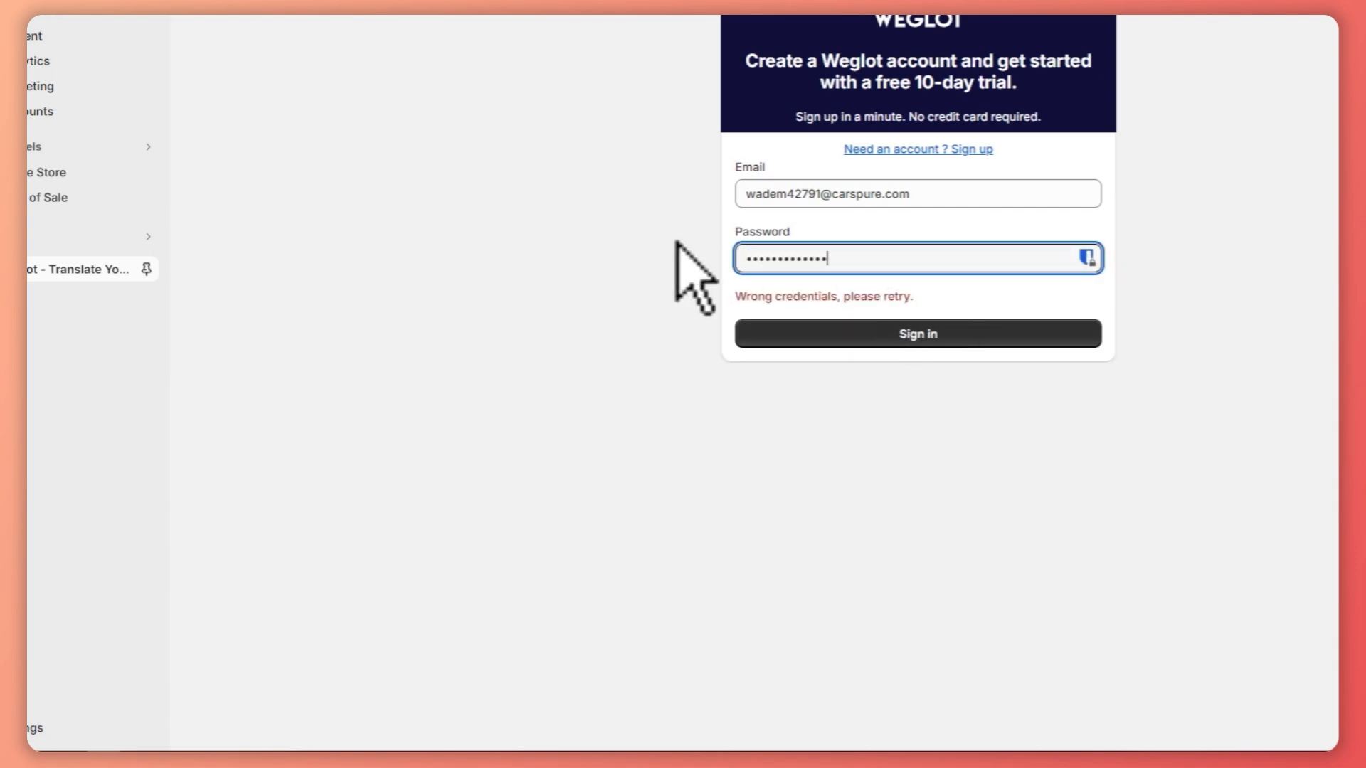
left_click(843, 335)
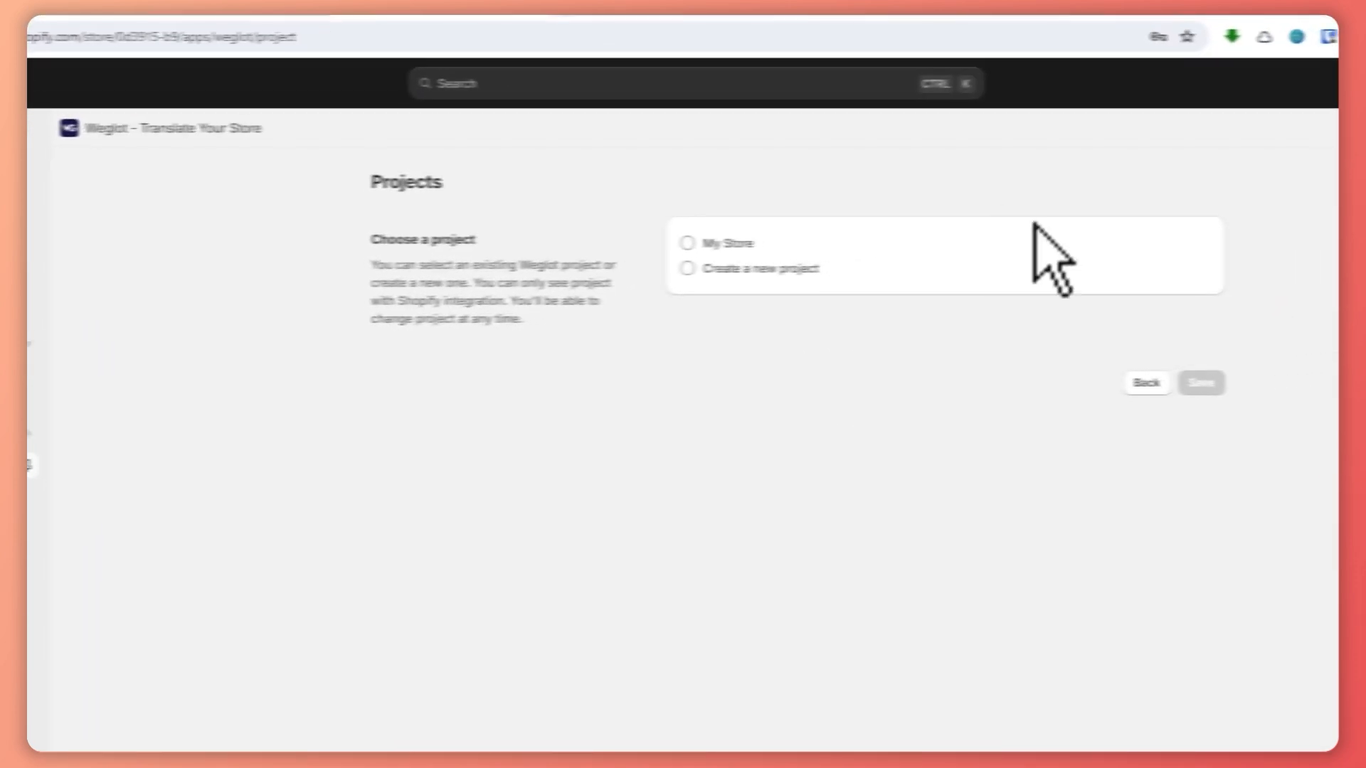
Choose the existing My Store project for Weglot rather than a new one and save the choice
left_click(704, 215)
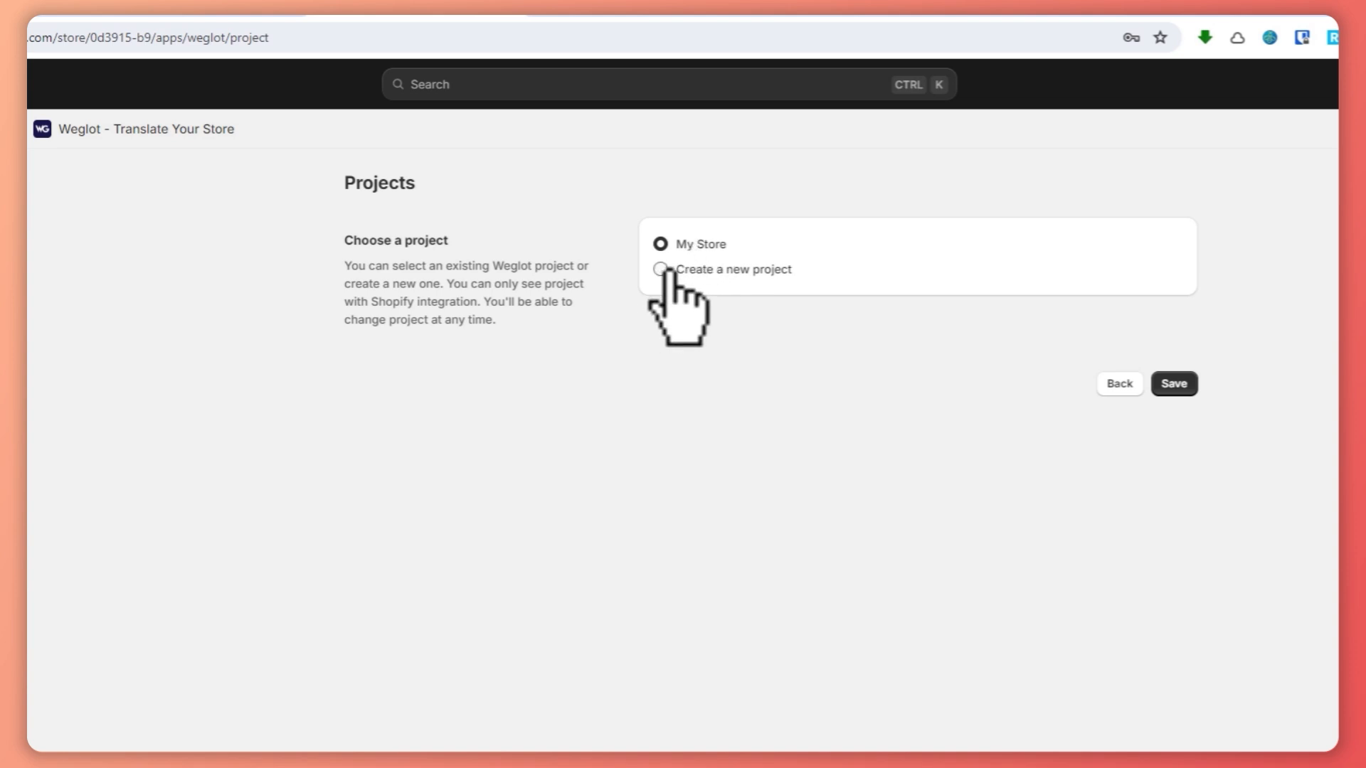
left_click(719, 272)
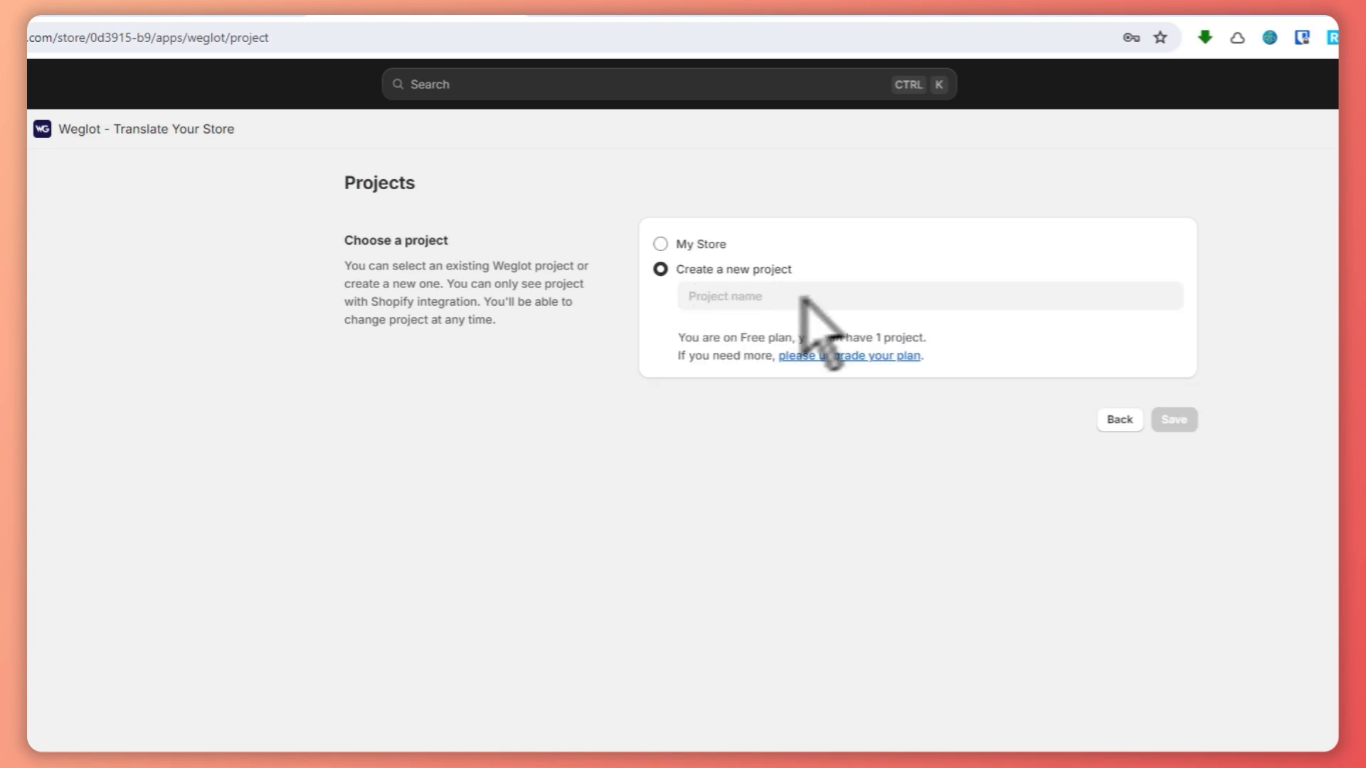
left_click(686, 244)
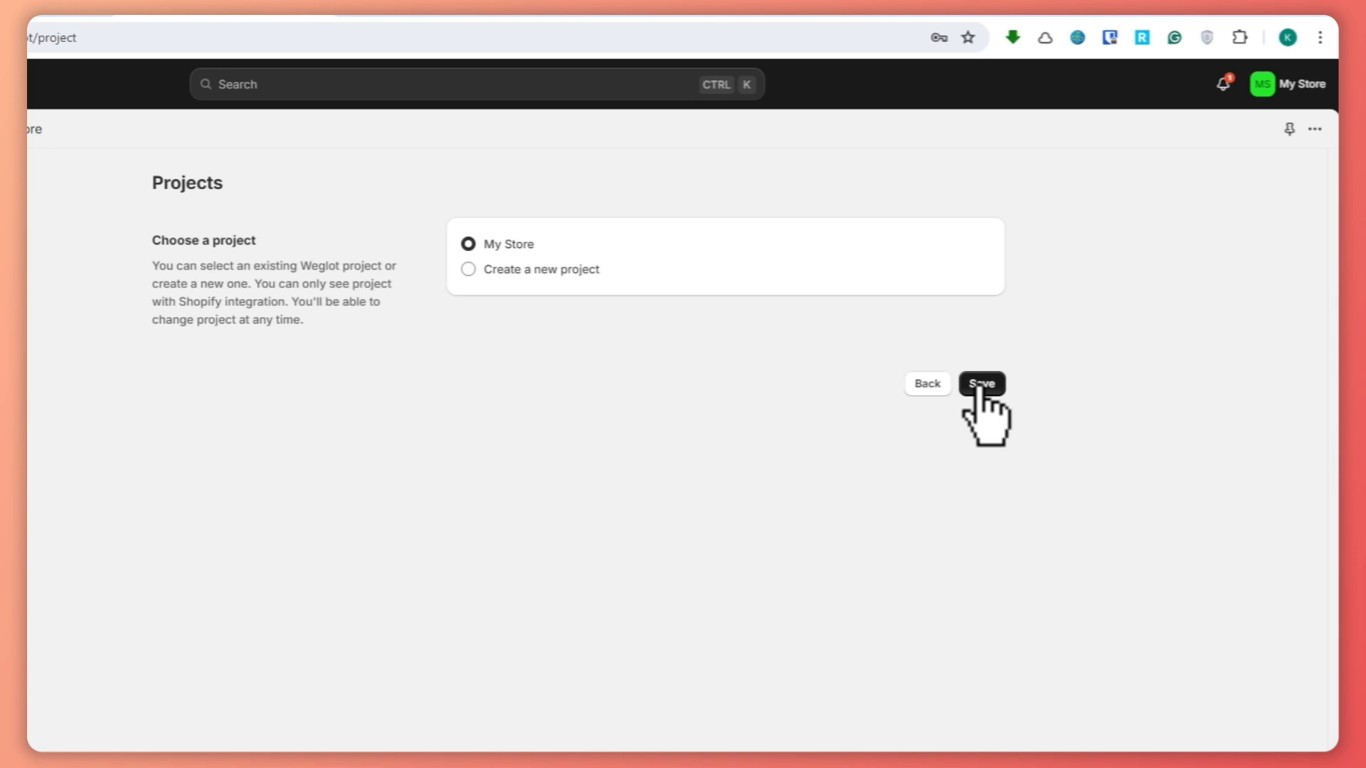
left_click(981, 385)
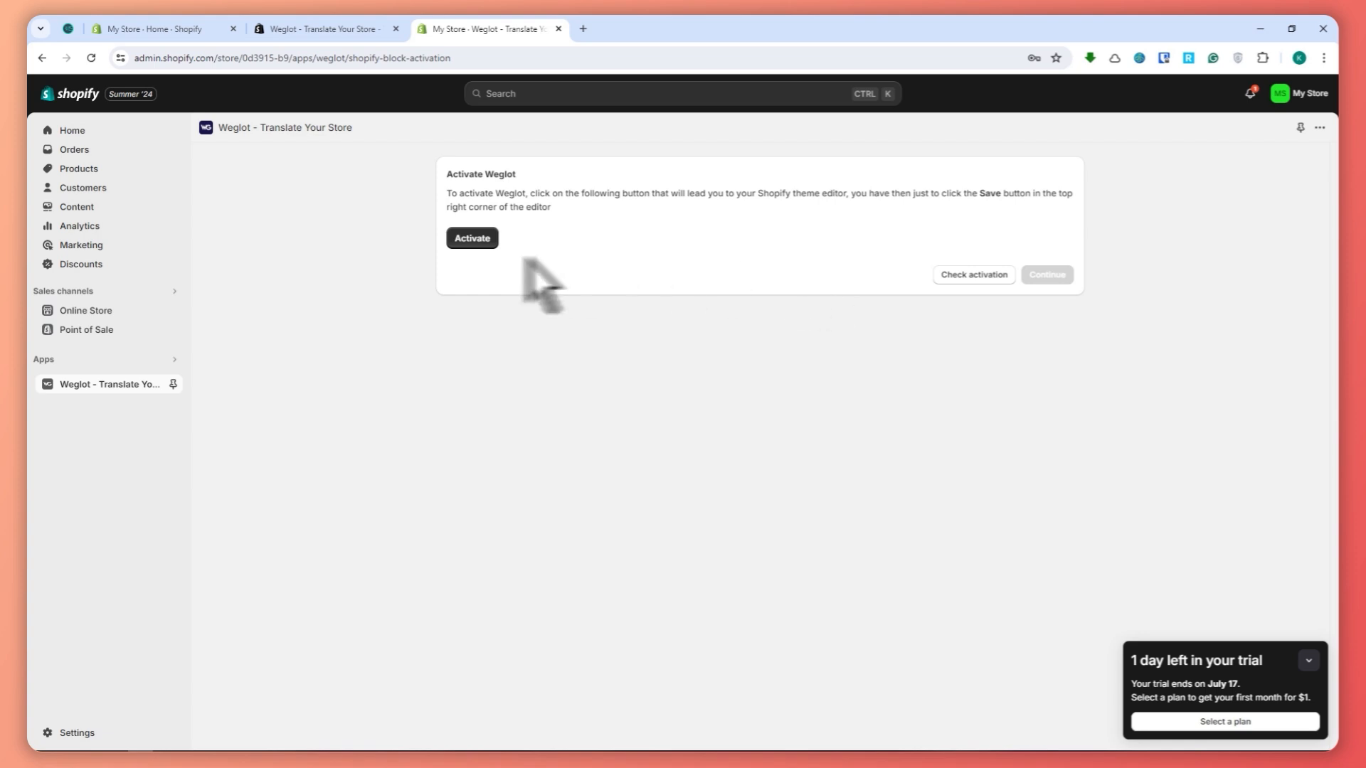
Activate Weglot through the theme editor, check the activation in the app, and continue the setup
left_click(472, 238)
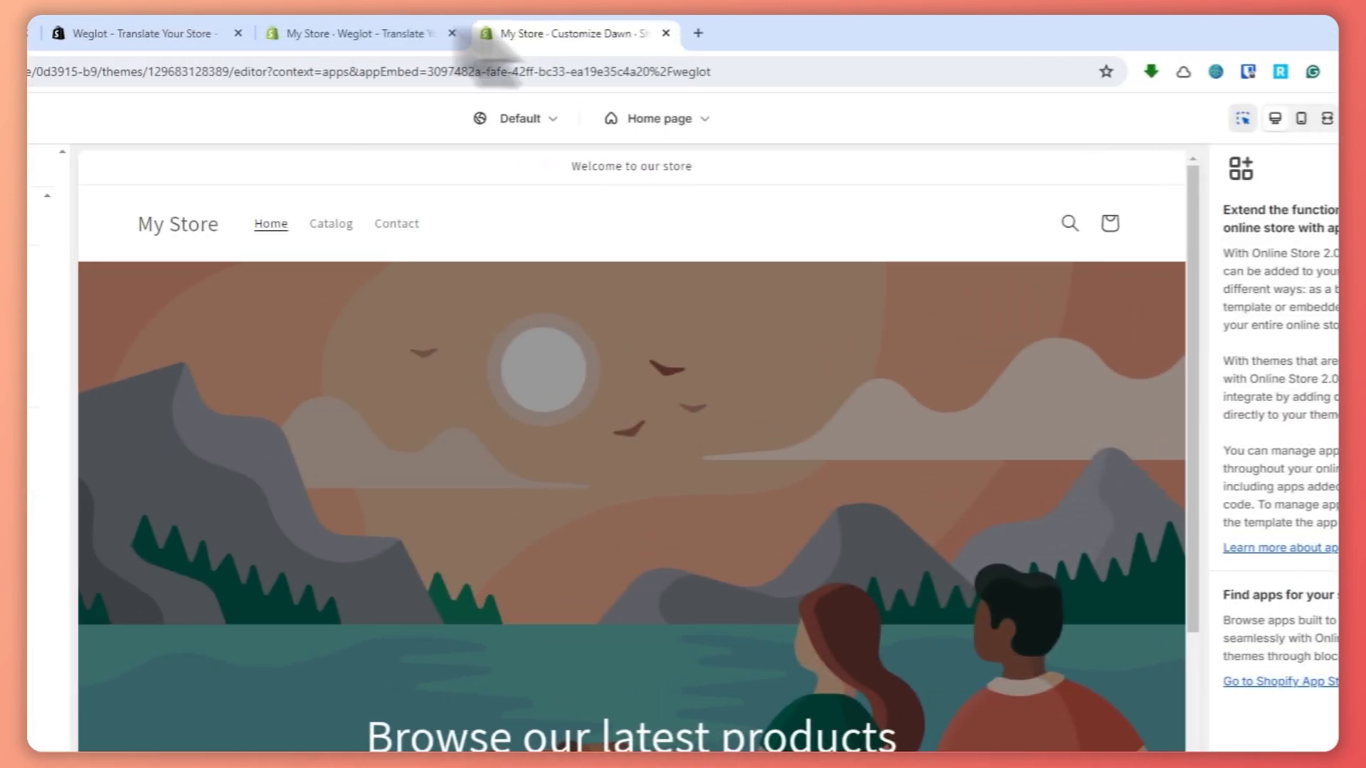
left_click(342, 34)
left_click(1017, 356)
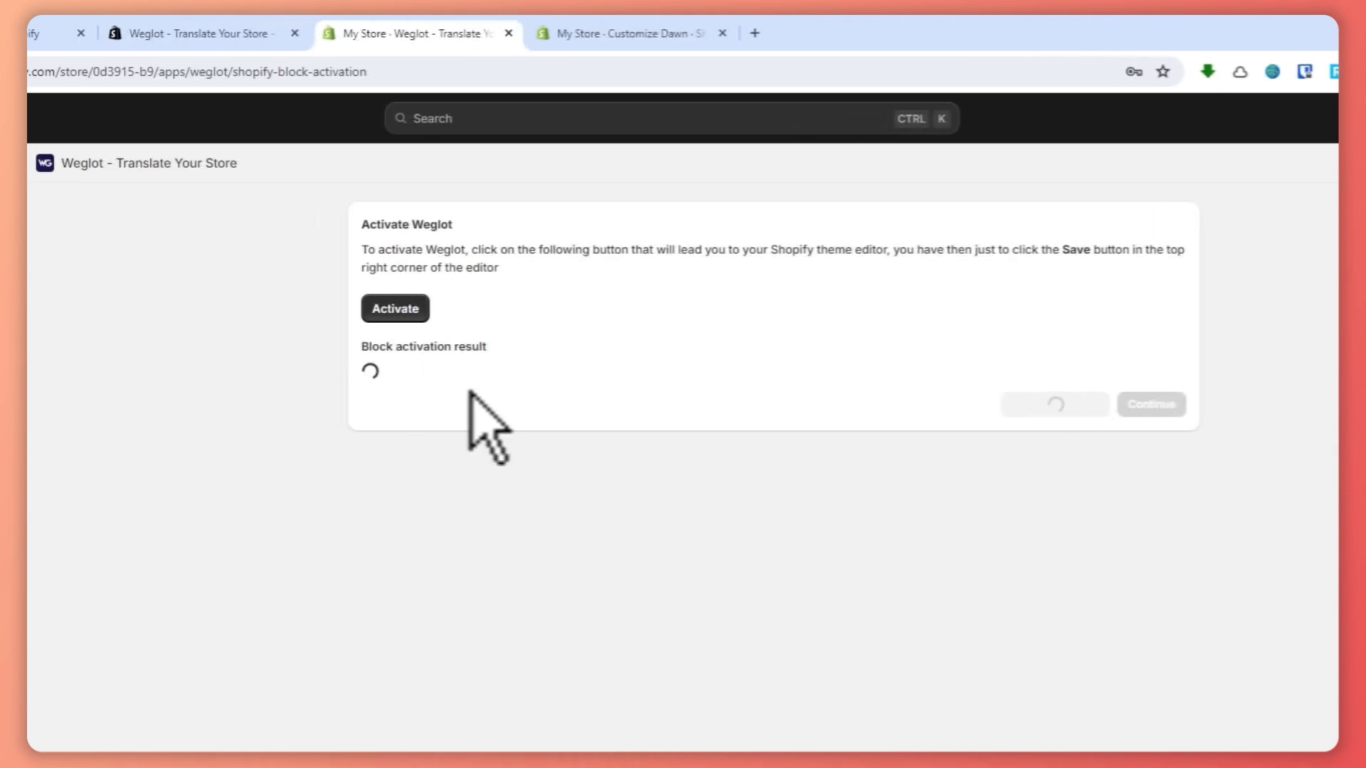
left_click(1152, 404)
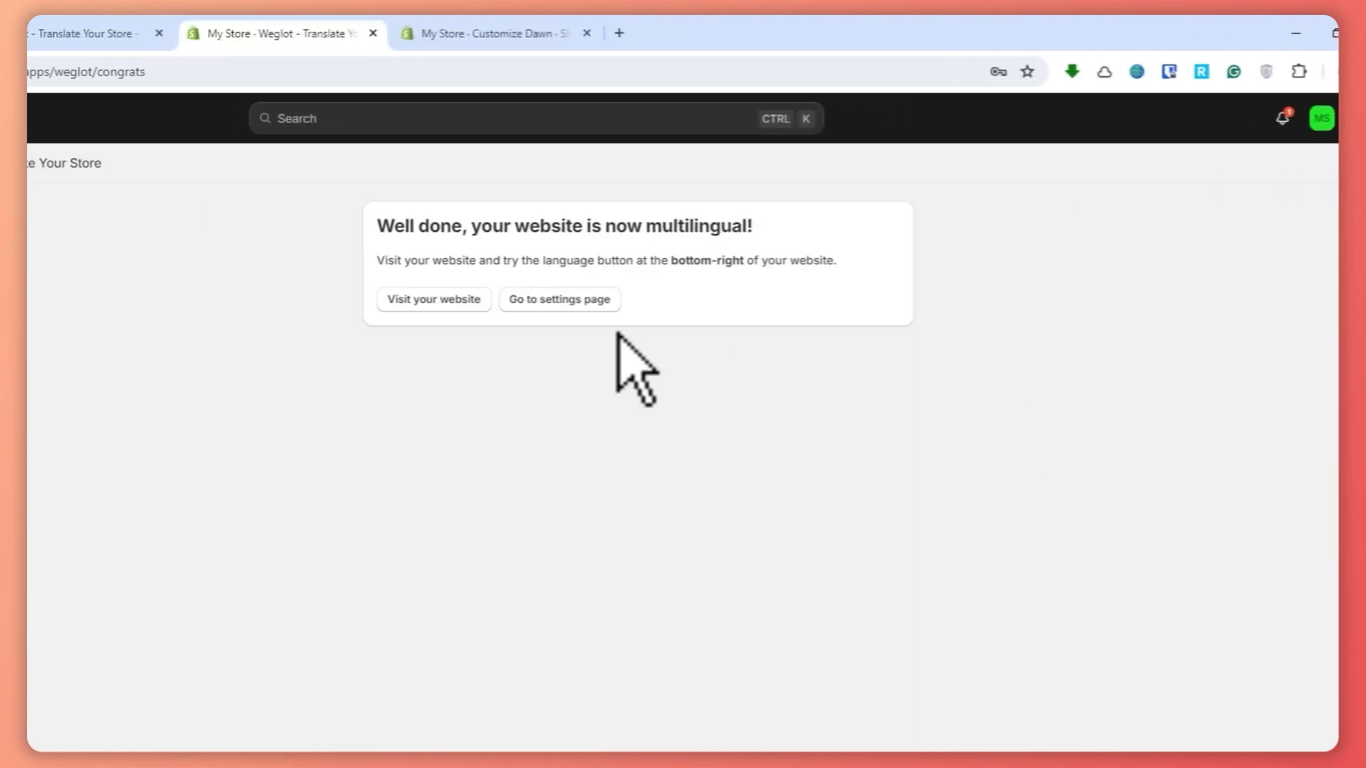
In Weglot's settings, add Japanese as a destination language with English as the original, and save the changes
left_click(567, 304)
scroll(709, 441, "down", 3)
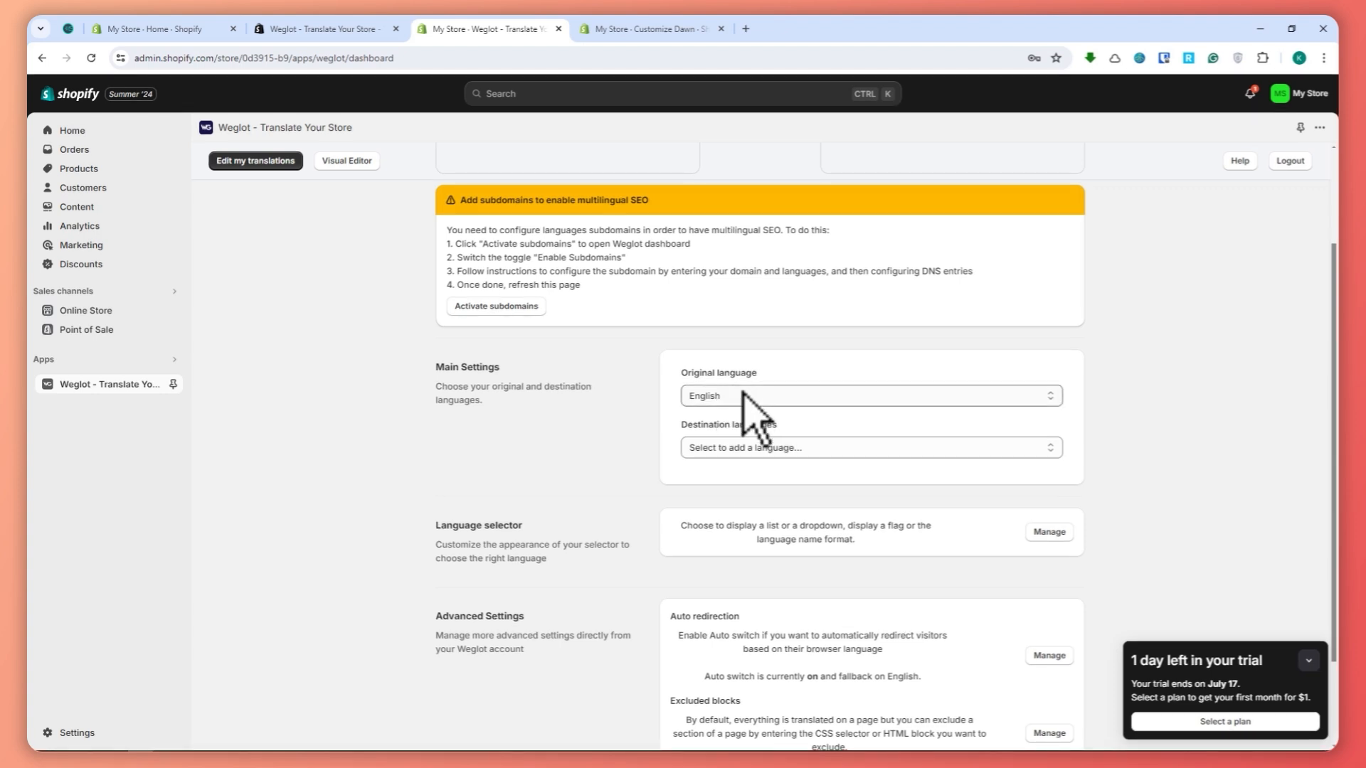
left_click(817, 450)
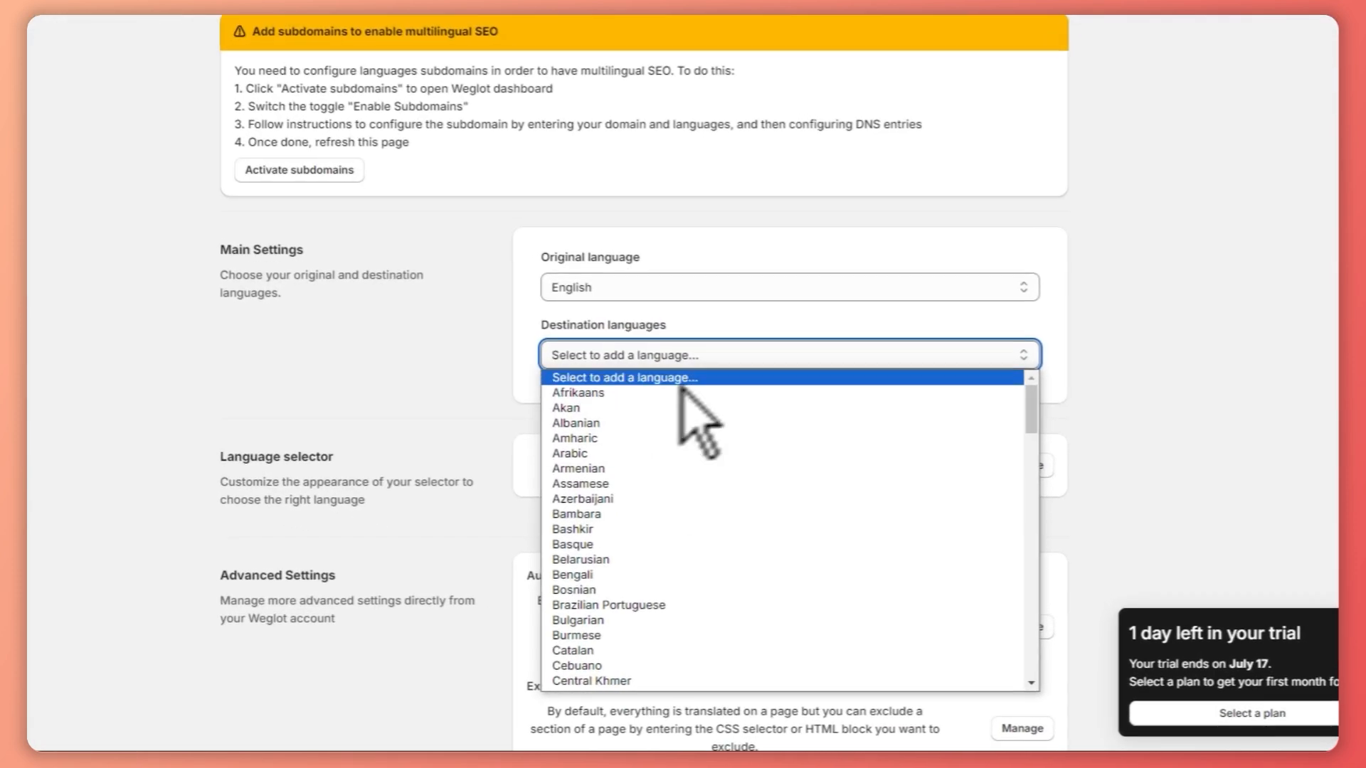
scroll(786, 507, "down", 2)
scroll(683, 456, "down", 6)
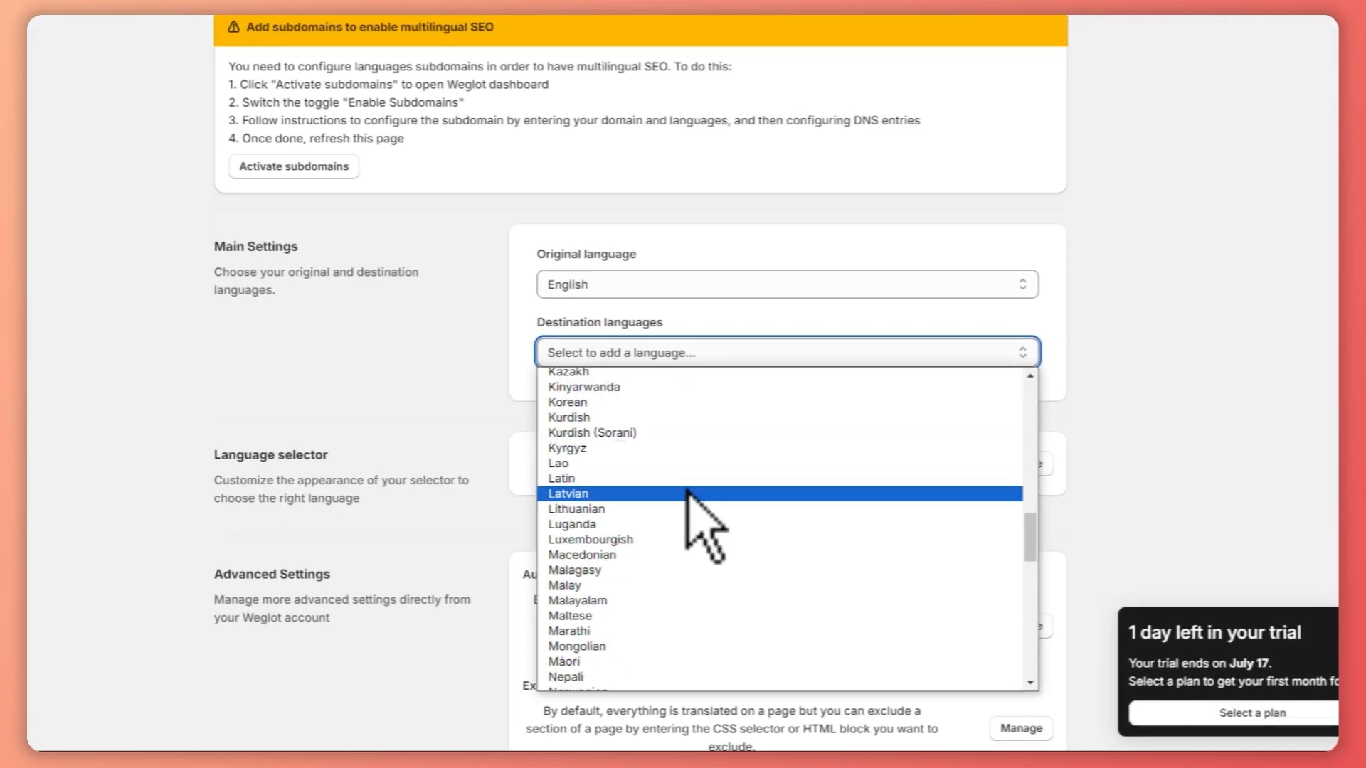
scroll(684, 481, "down", 10)
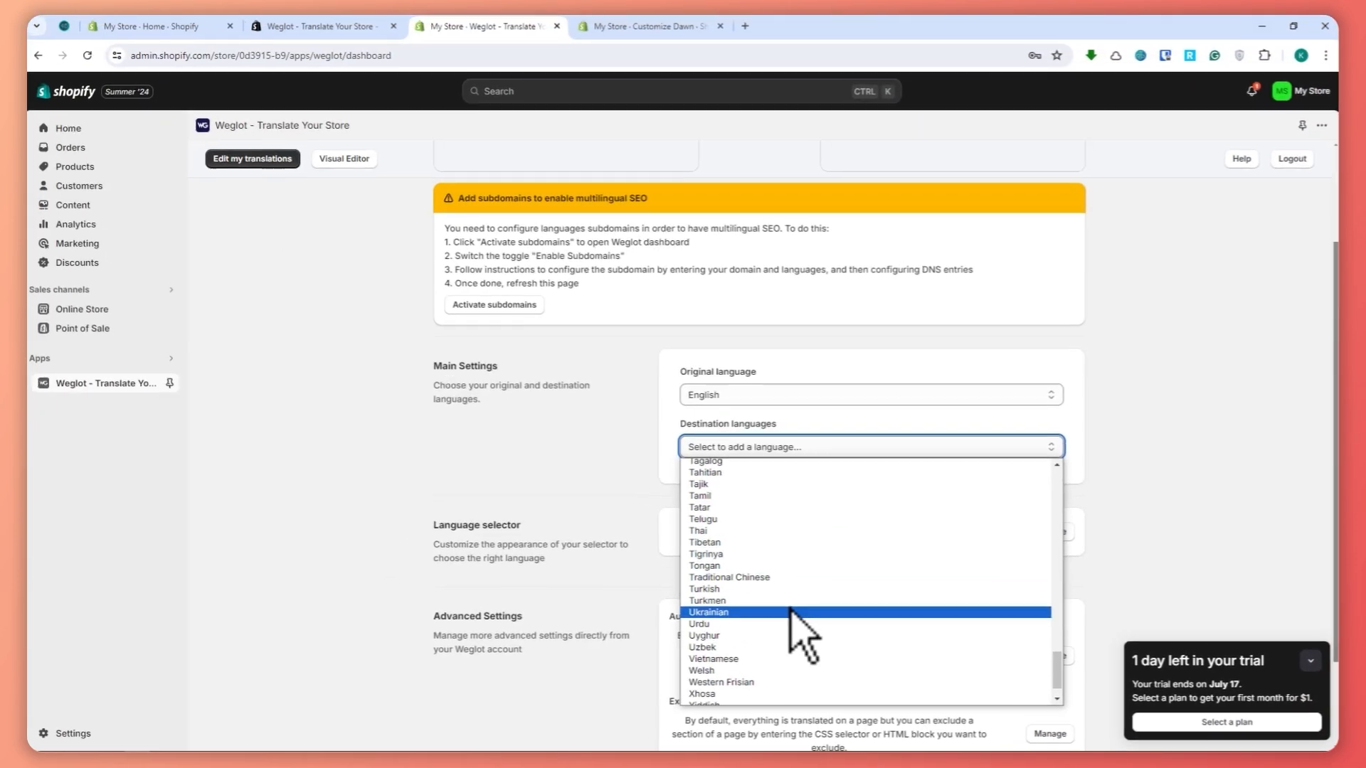
scroll(791, 591, "up", 12)
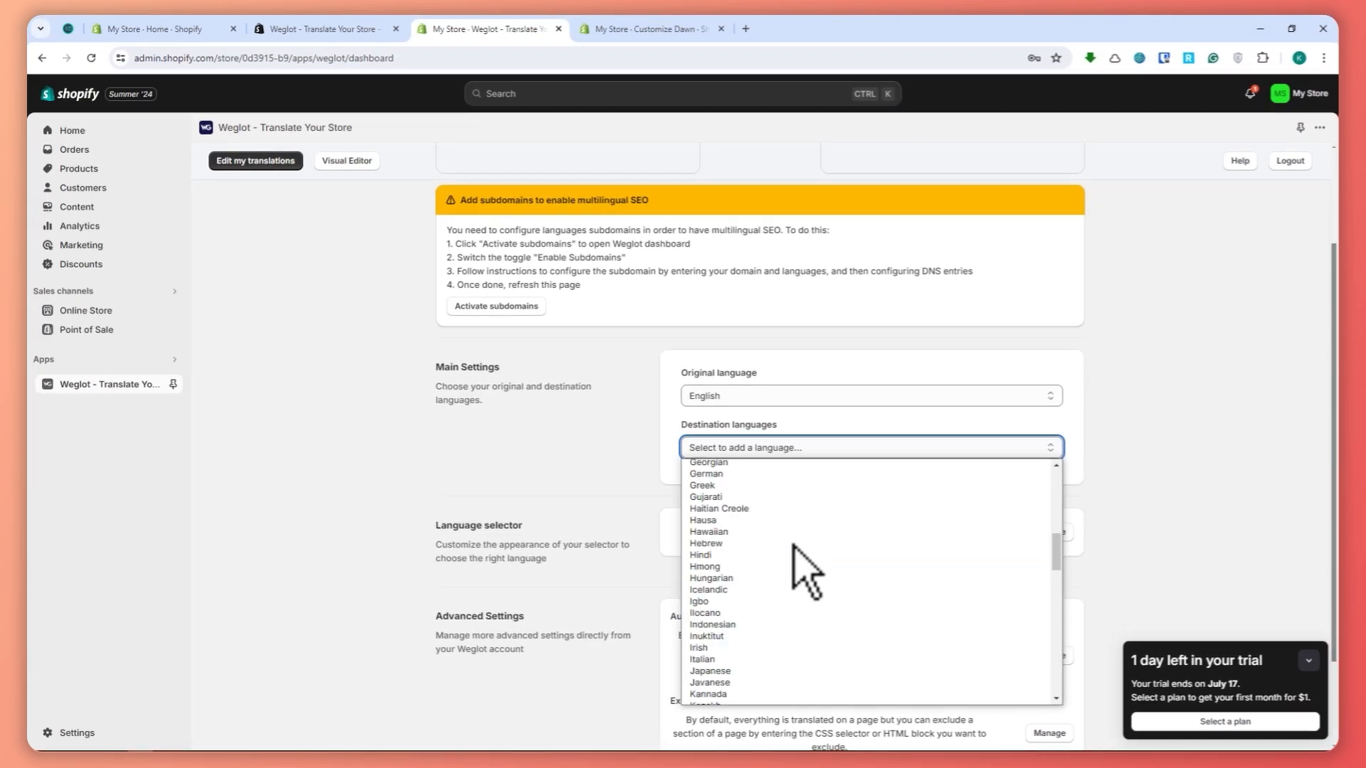
scroll(793, 545, "up", 6)
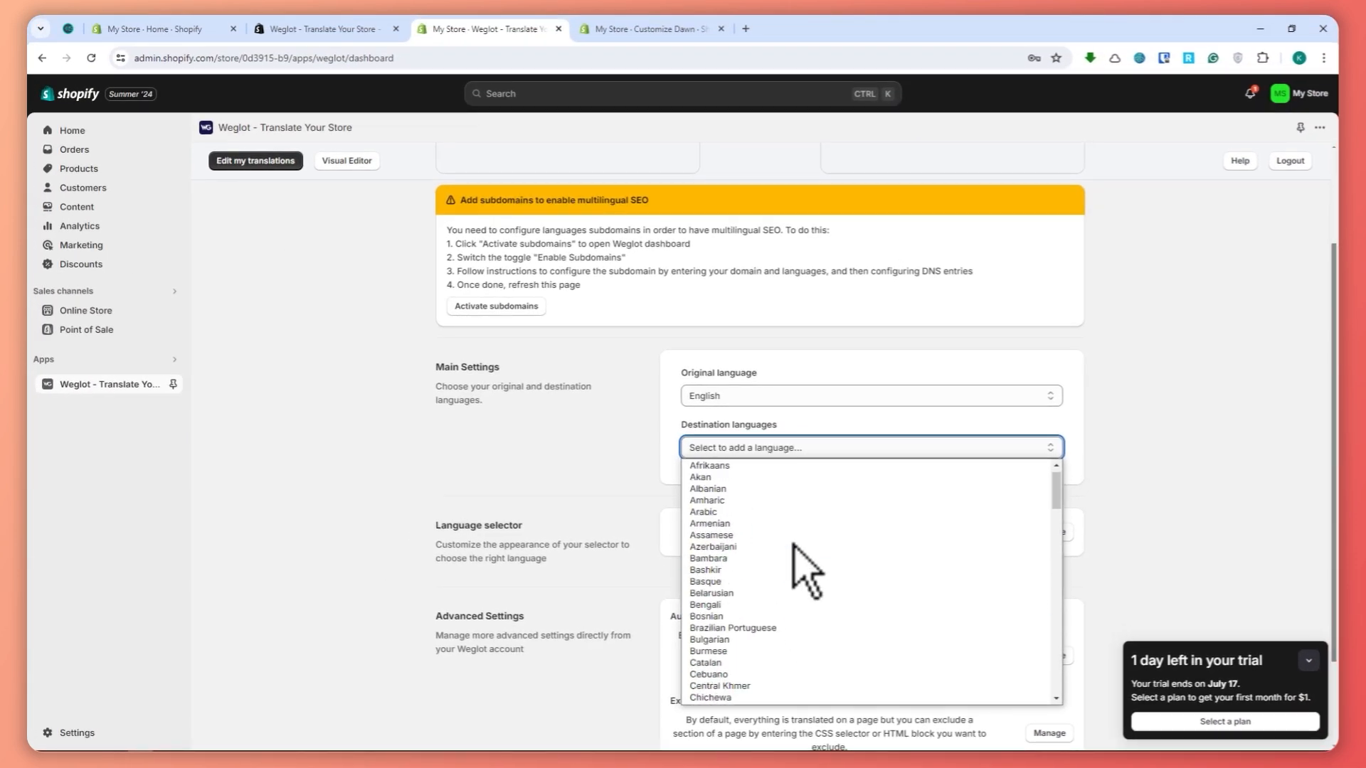
scroll(791, 528, "down", 5)
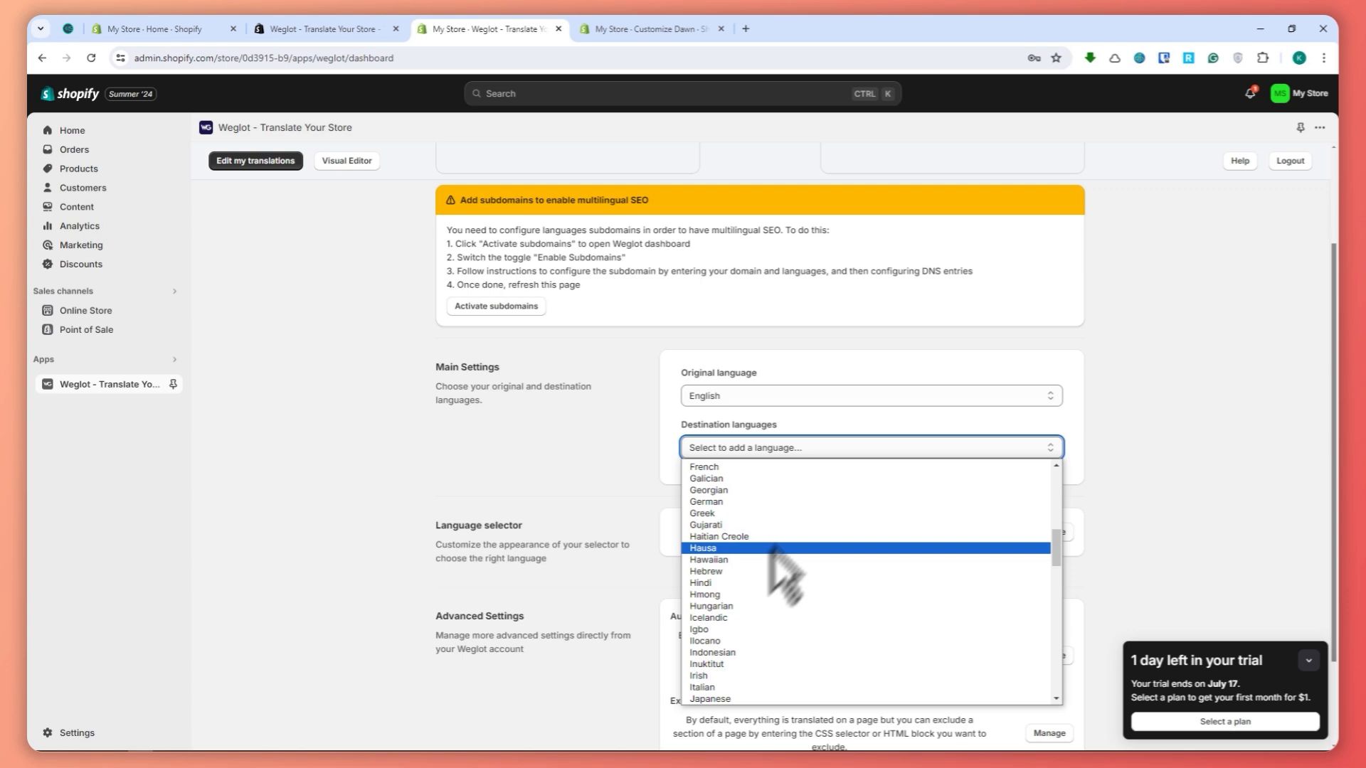
left_click(733, 697)
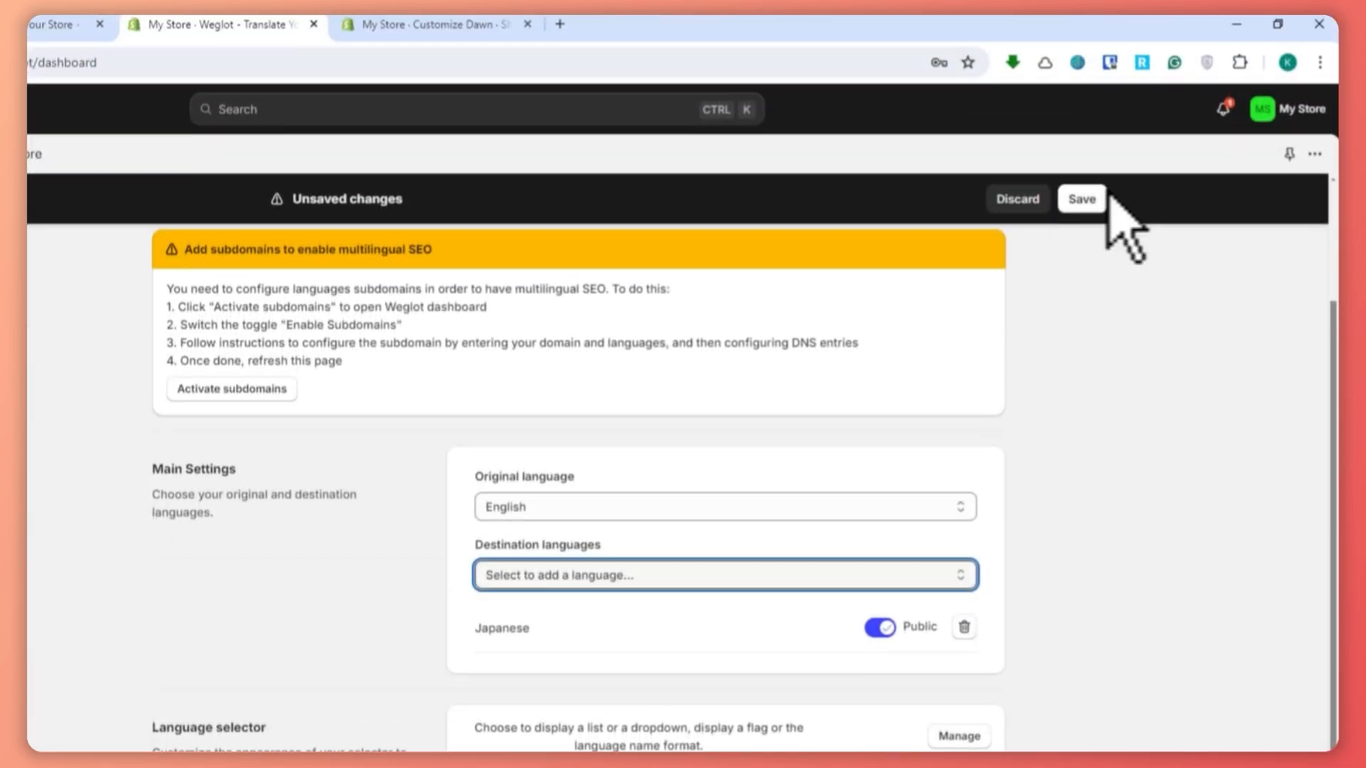
left_click(1082, 207)
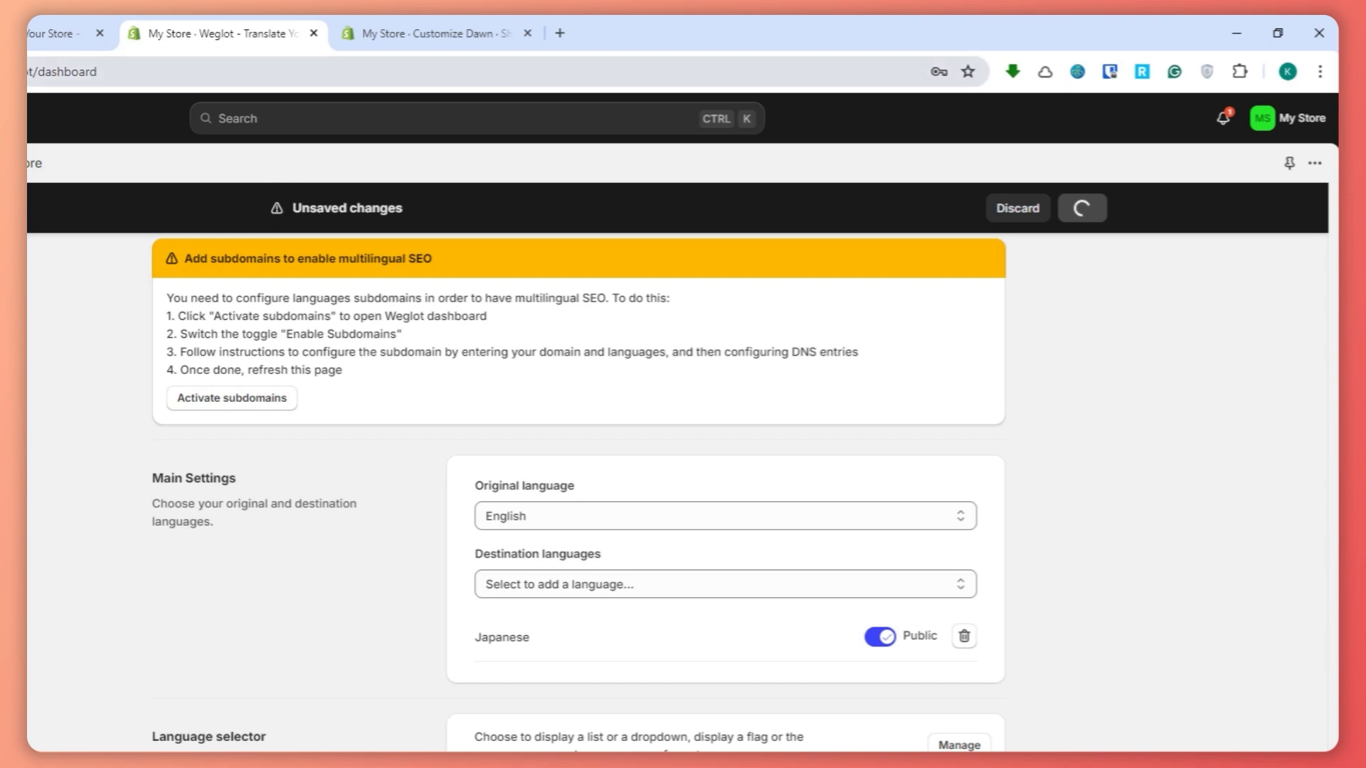
View the Japanese storefront and switch its language selector to English to check the translation
left_click(1, 34)
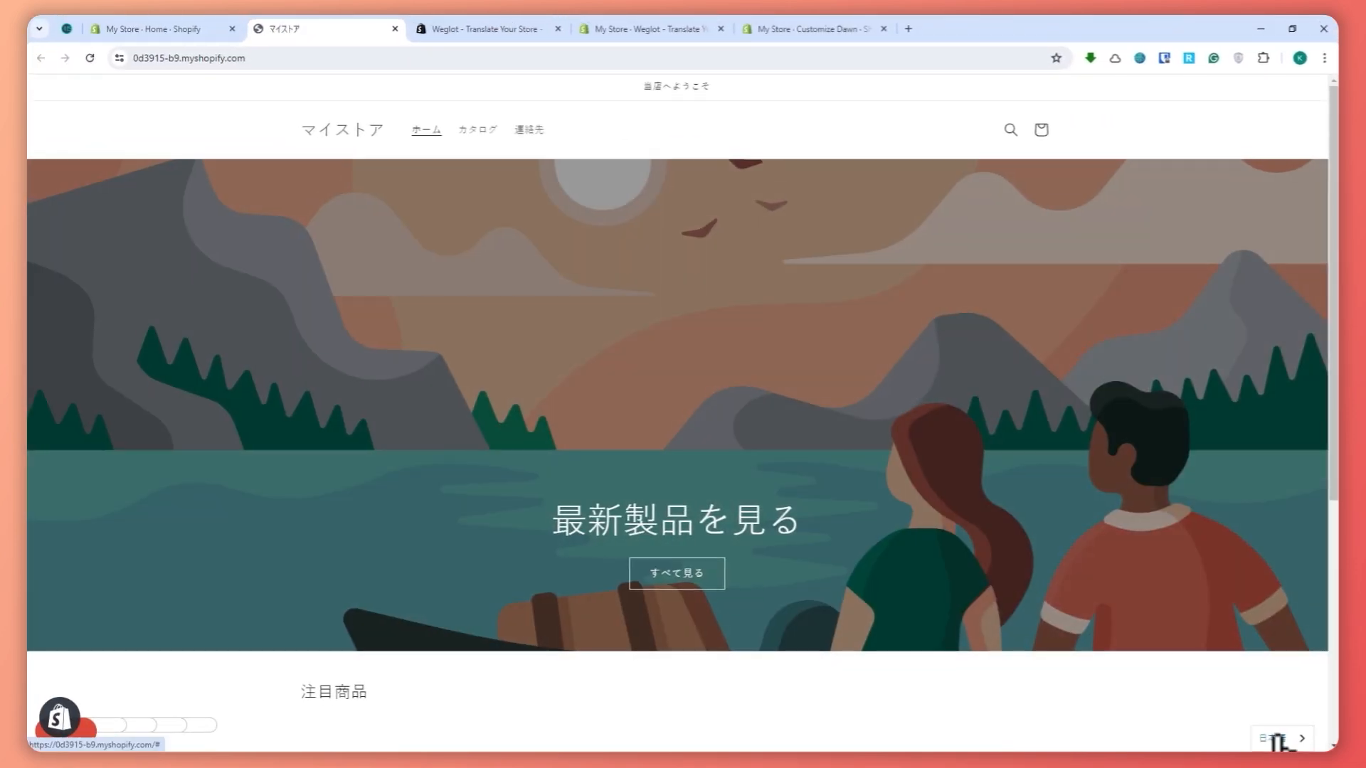
scroll(631, 451, "down", 3)
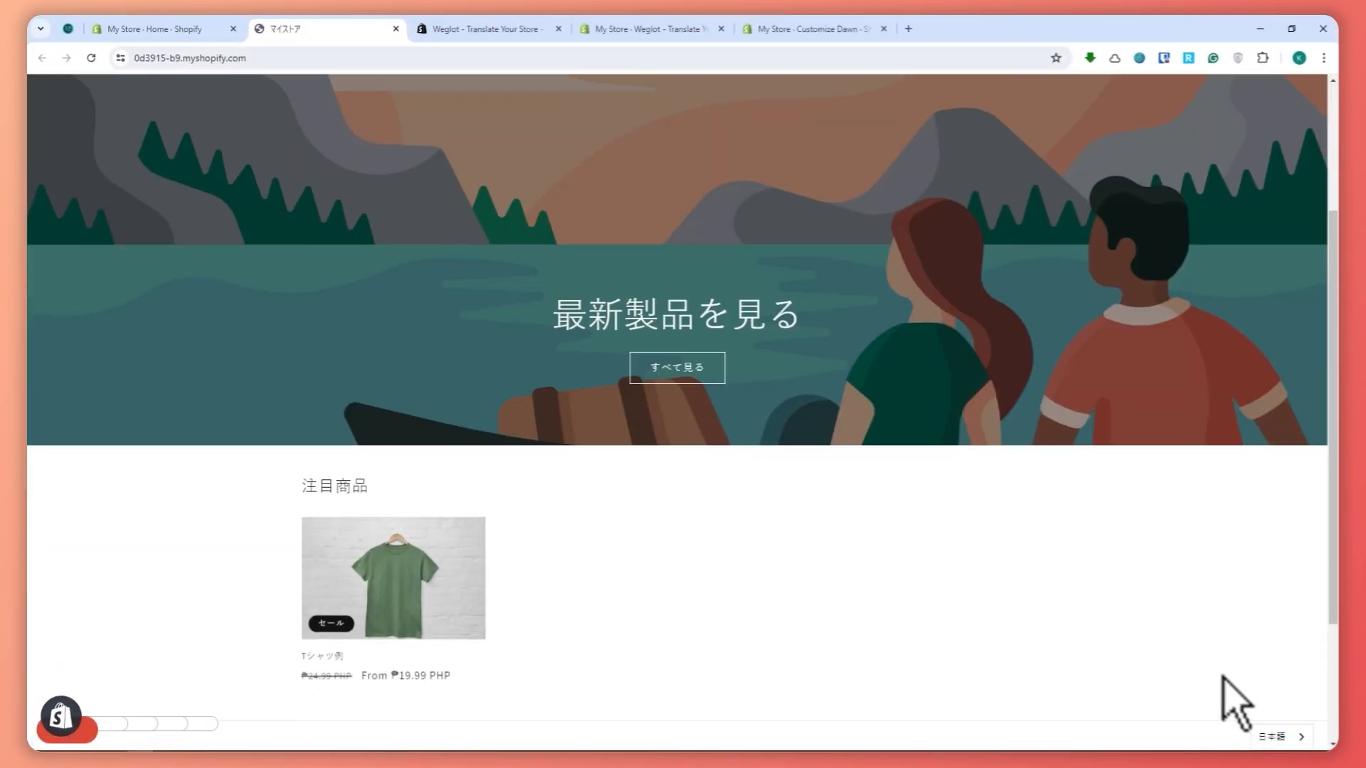
left_click(1296, 740)
left_click(1281, 715)
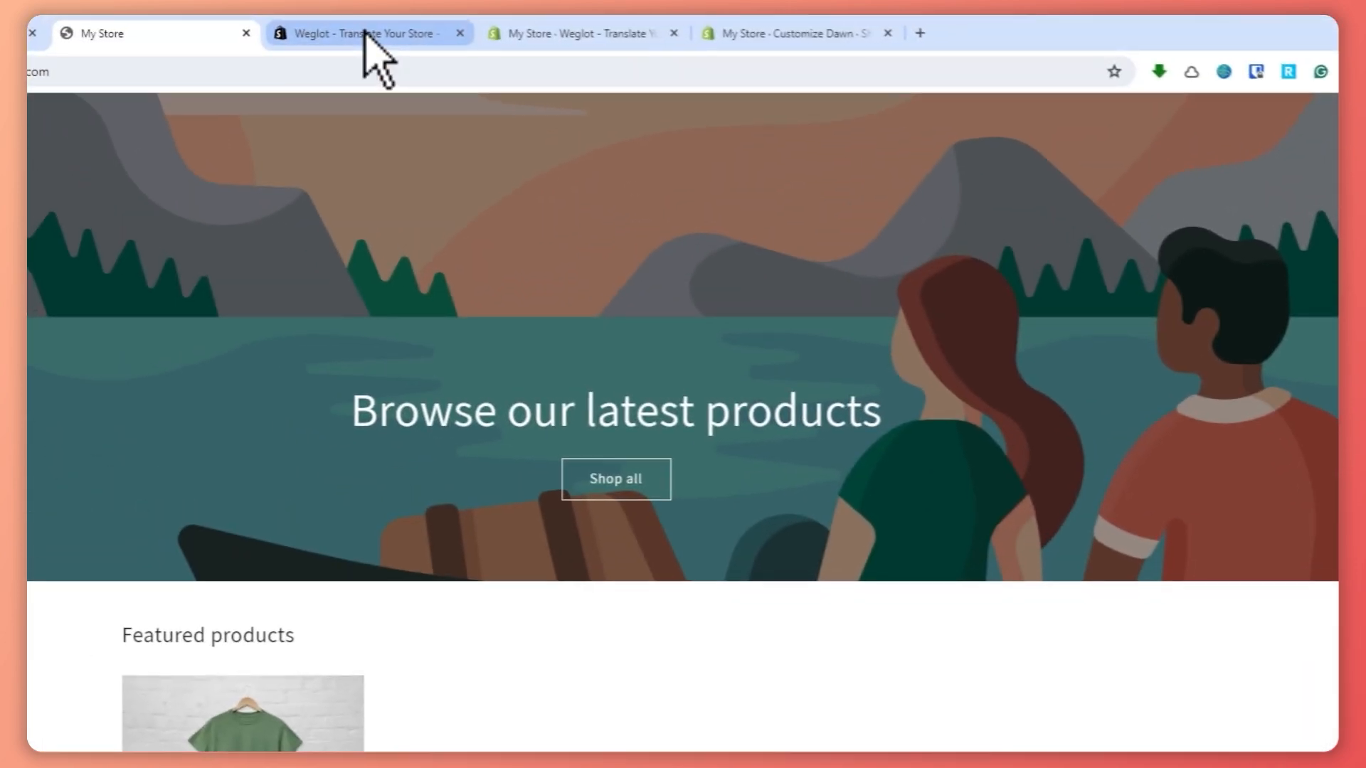
Return to the Weglot dashboard and review its subdomain, language selector and advanced settings
left_click(361, 34)
left_click(618, 33)
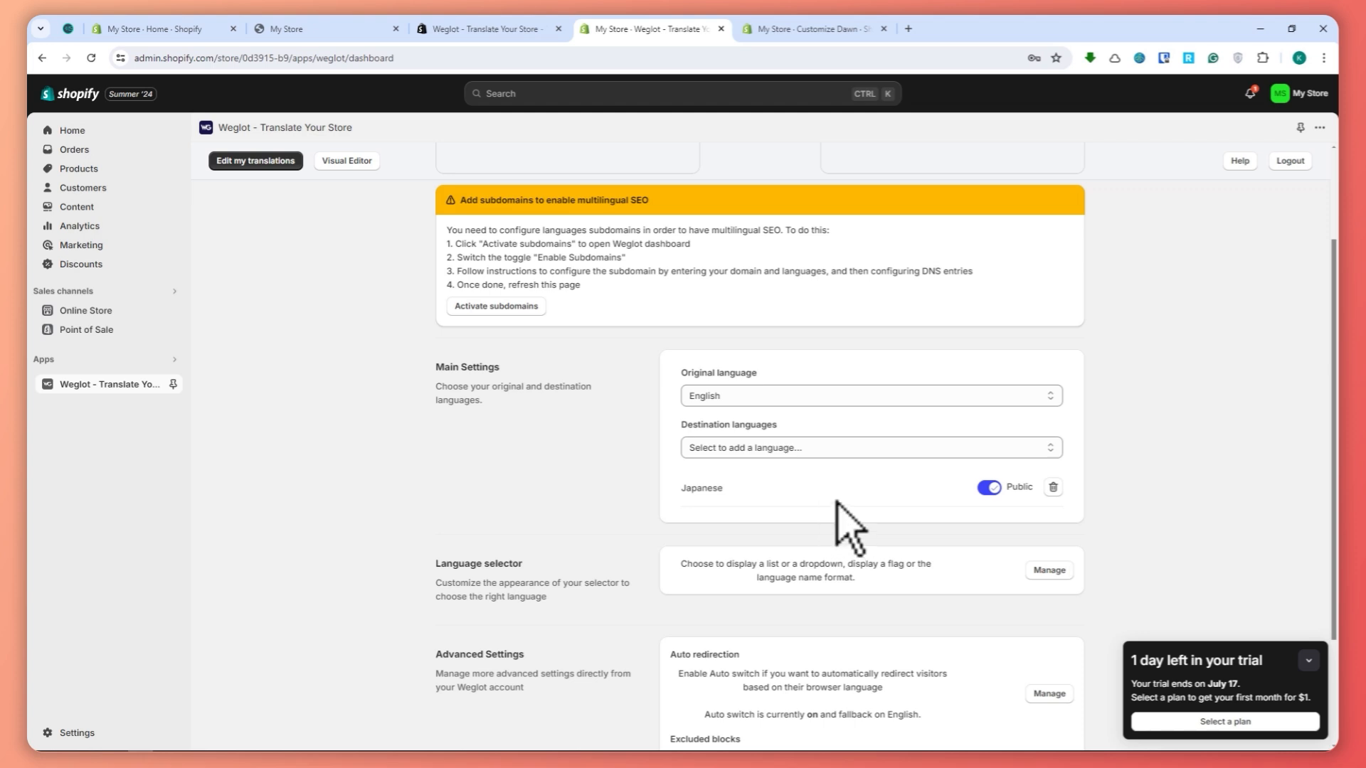
scroll(838, 503, "down", 2)
scroll(839, 501, "up", 4)
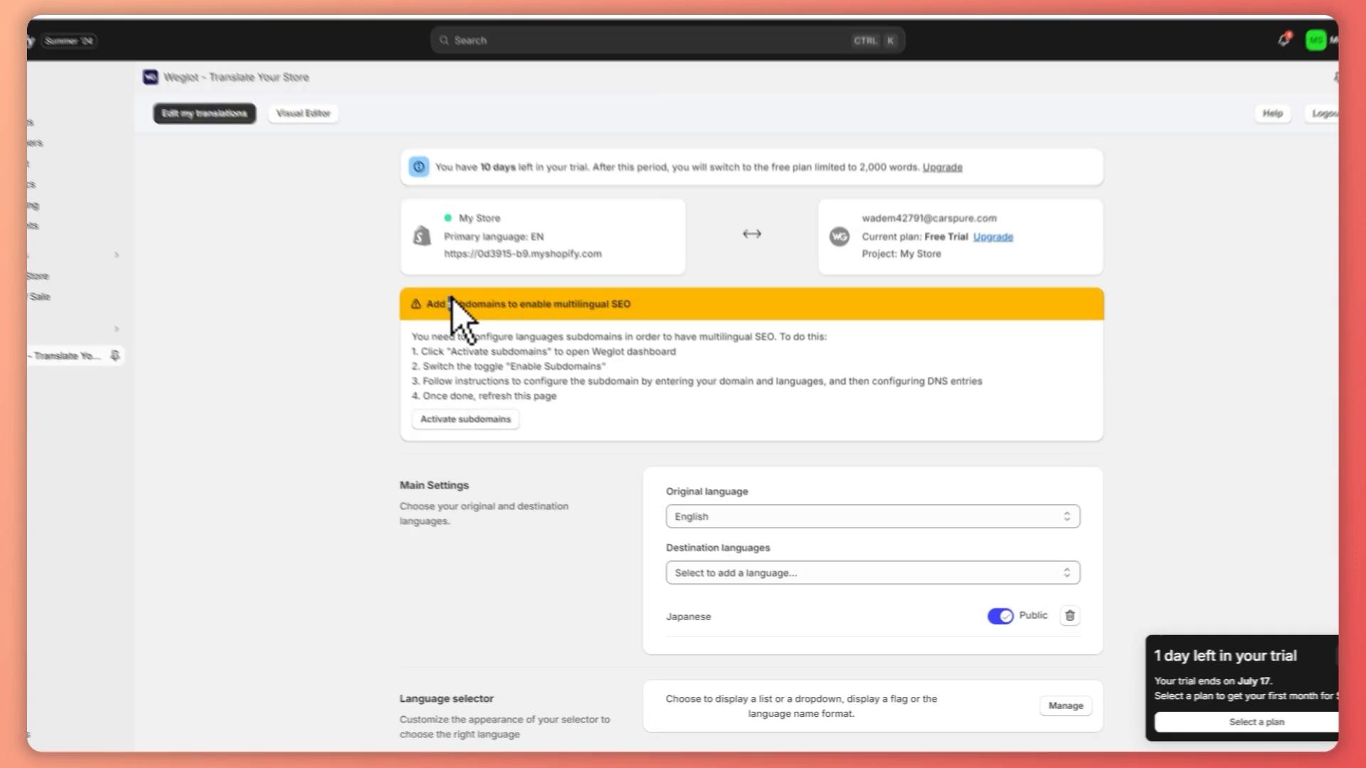
scroll(676, 526, "down", 5)
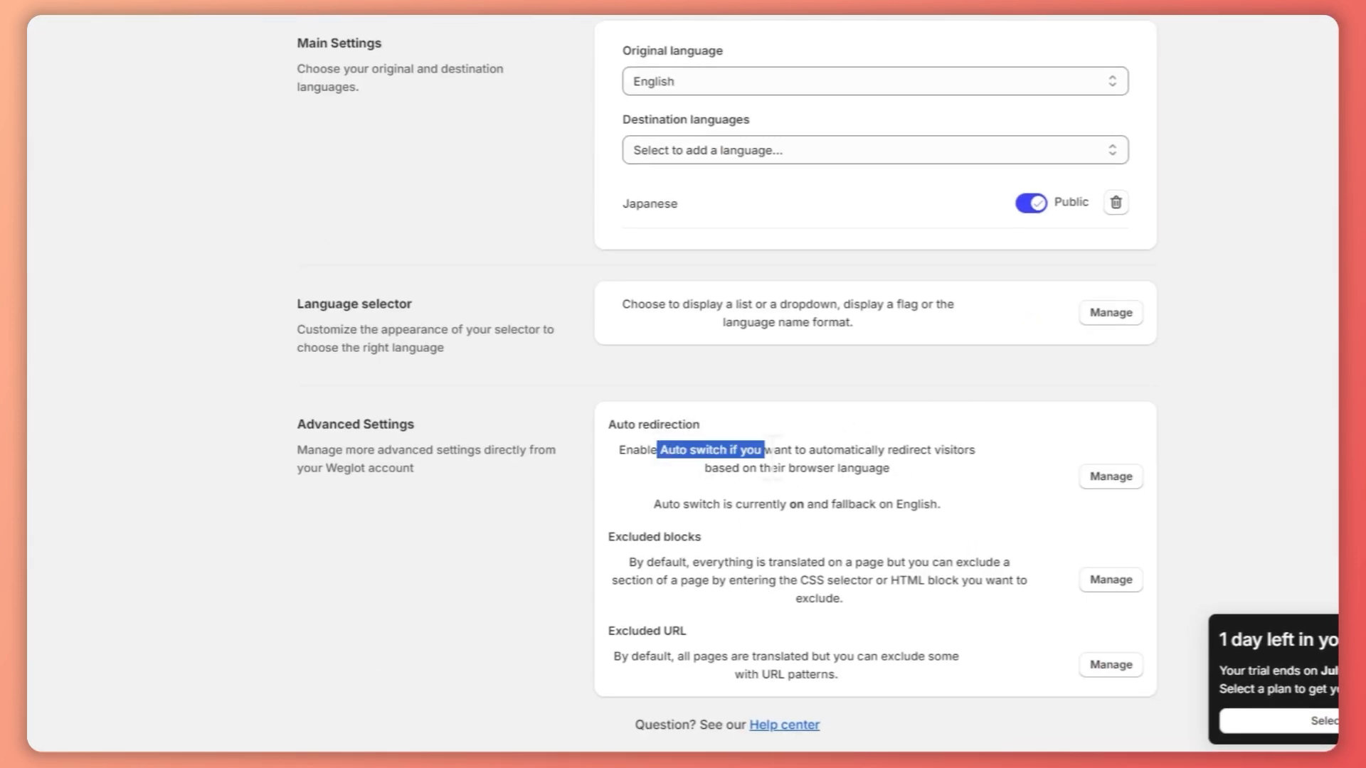
Open the Weglot account dashboard and go to My Store's language switcher settings through its translation management
scroll(768, 488, "up", 6)
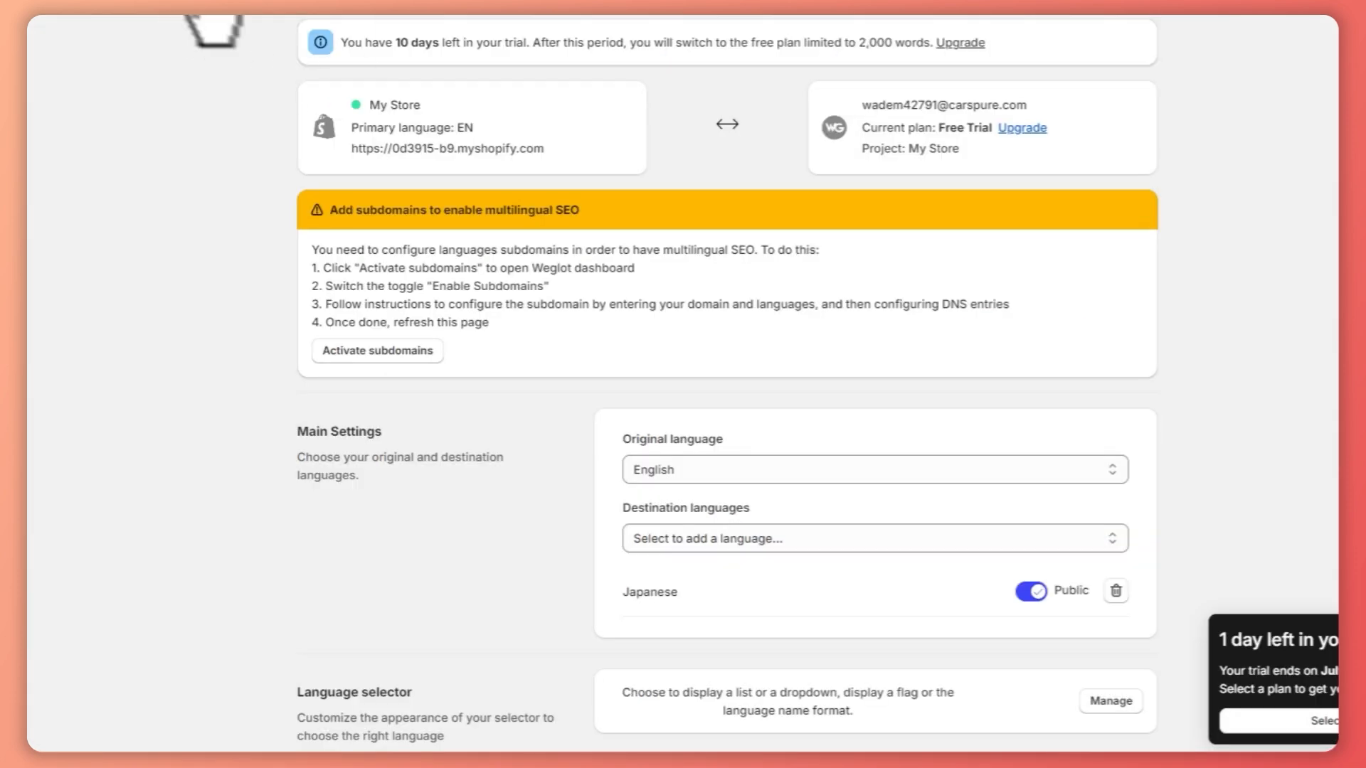
left_click(187, 16)
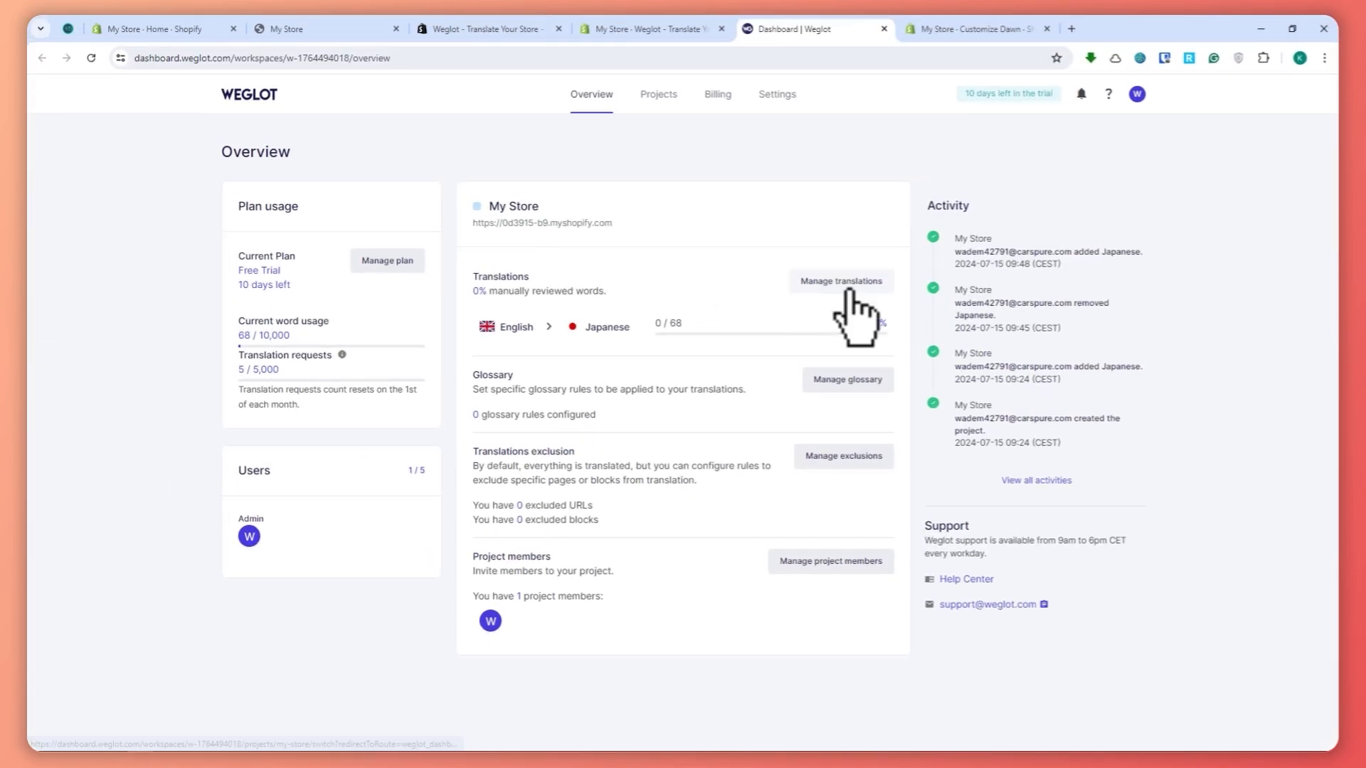
left_click(847, 283)
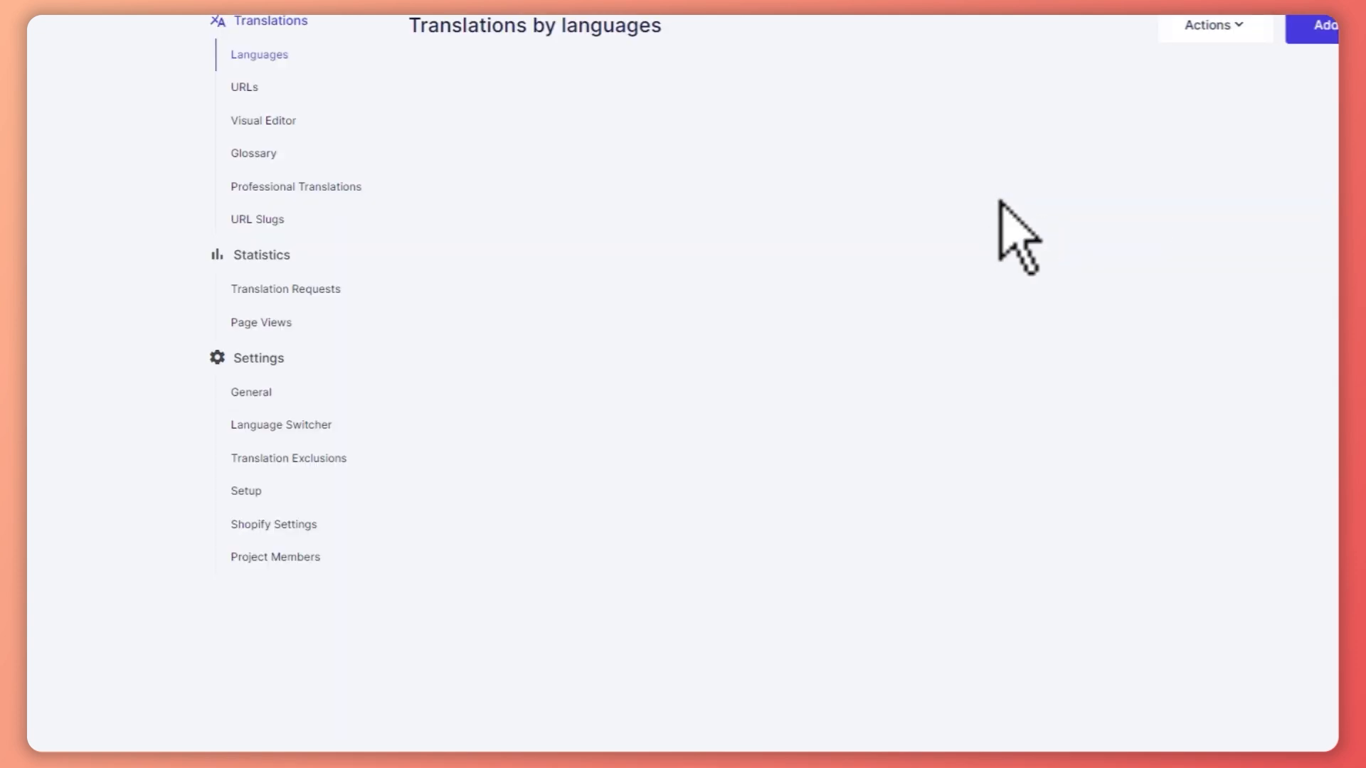
left_click(349, 424)
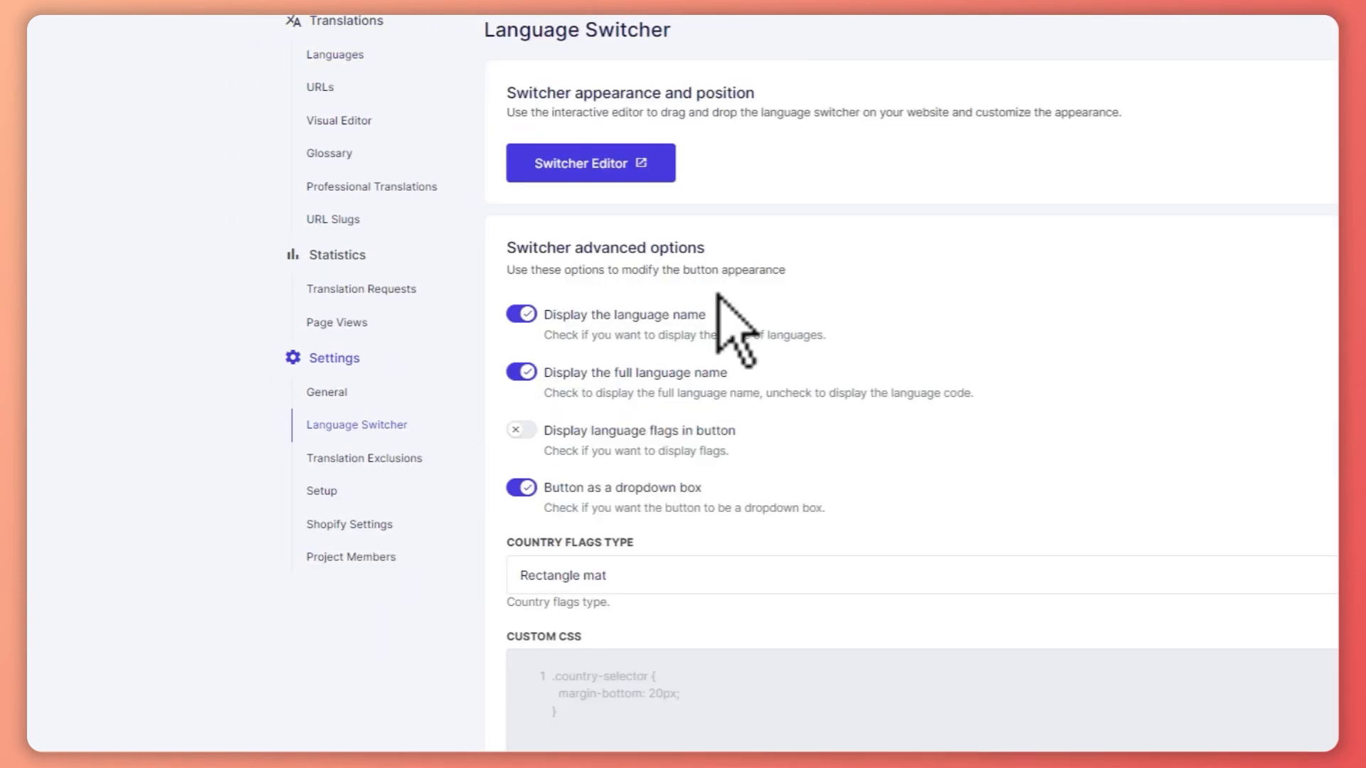
Enable displaying language flags in the switcher button, set the country flags type to Circle, and save the changes
scroll(817, 305, "down", 5)
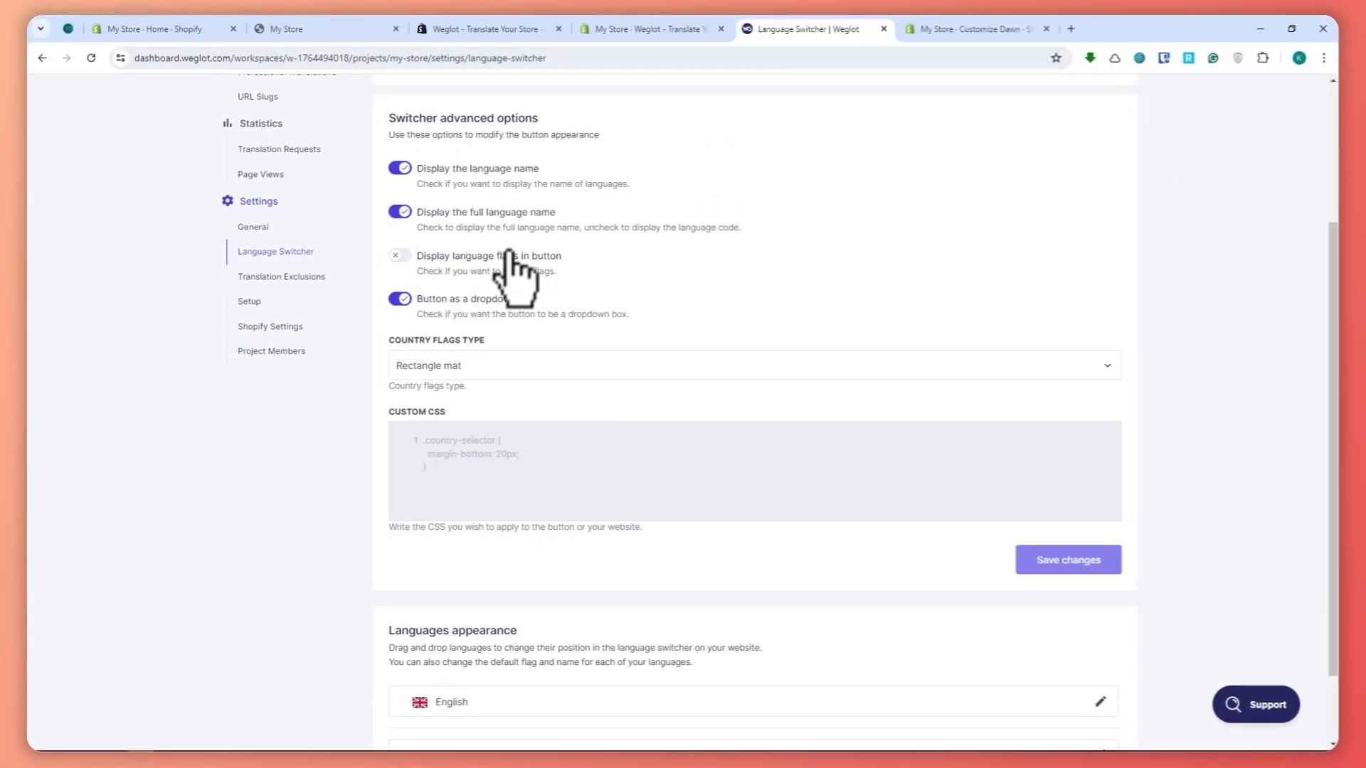
left_click(401, 256)
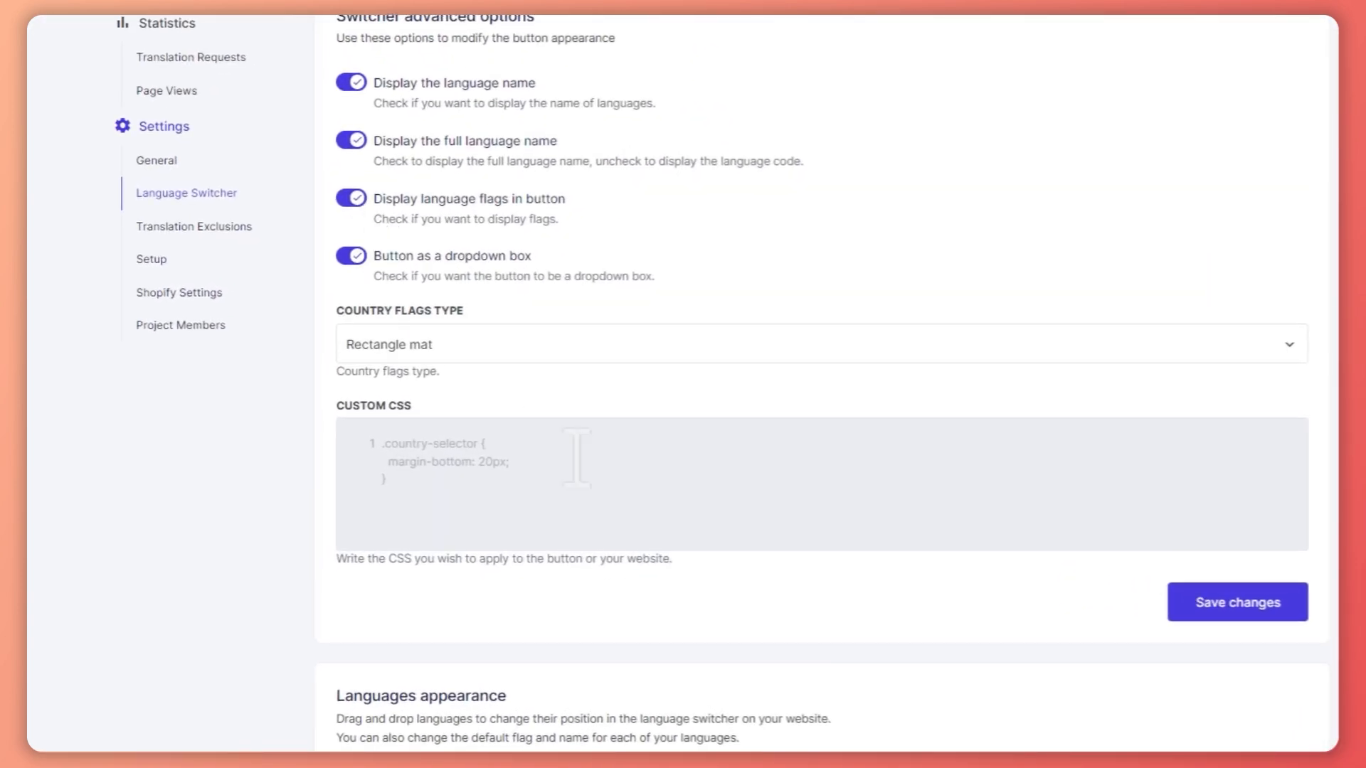
left_click(467, 217)
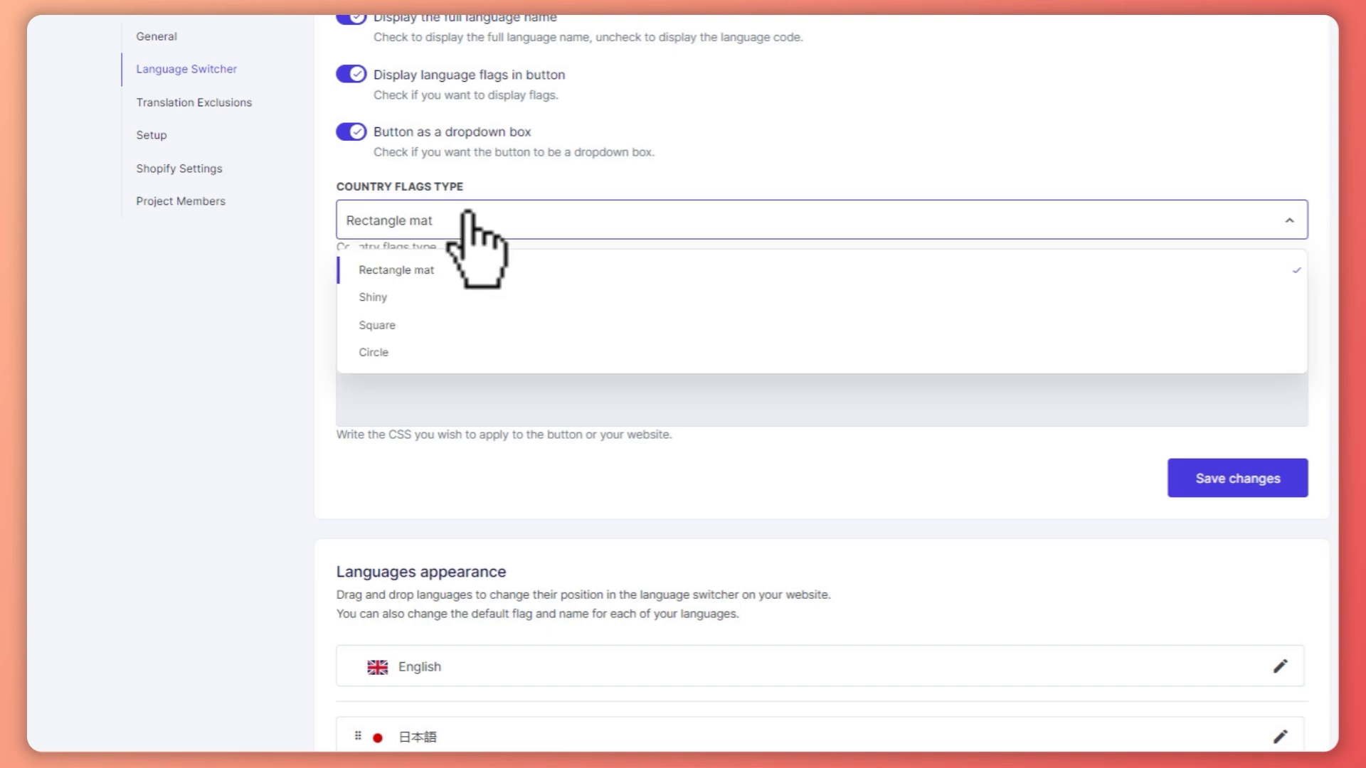
left_click(399, 353)
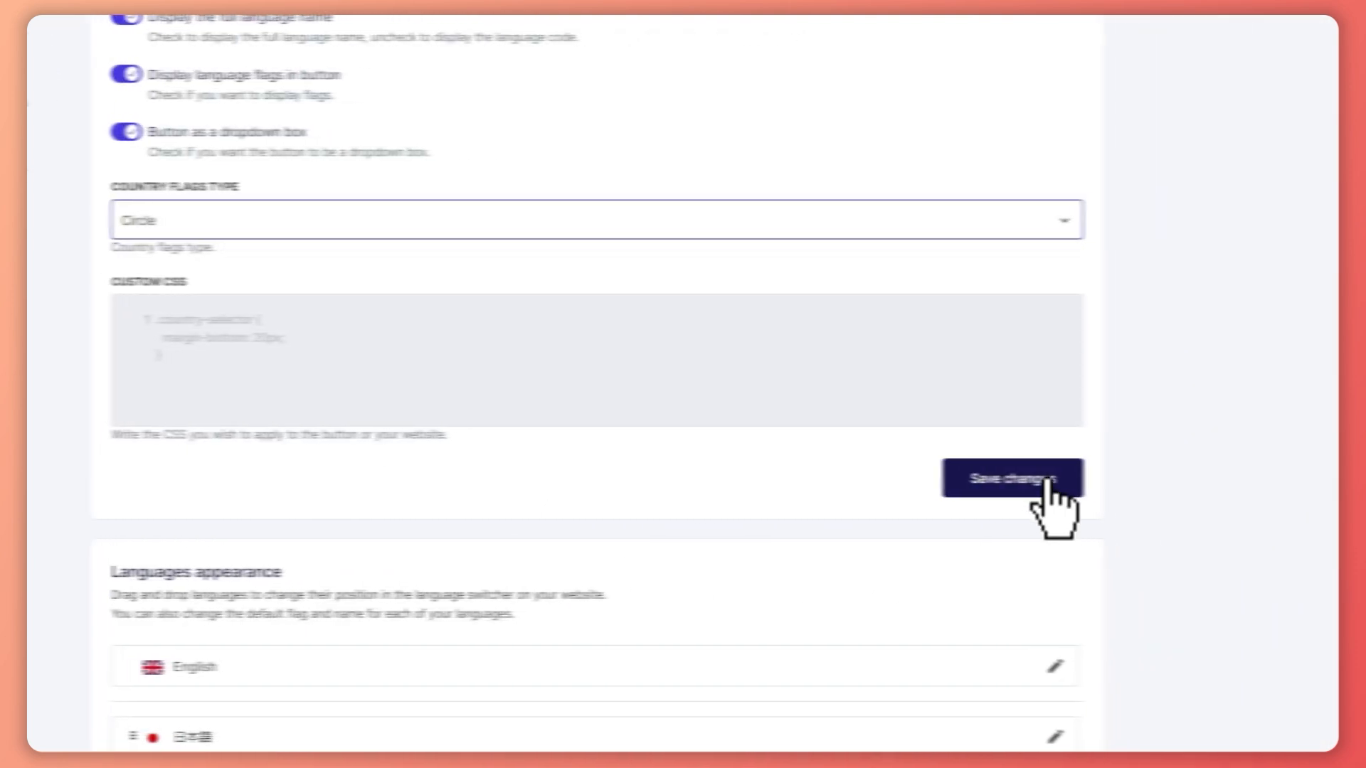
left_click(1241, 479)
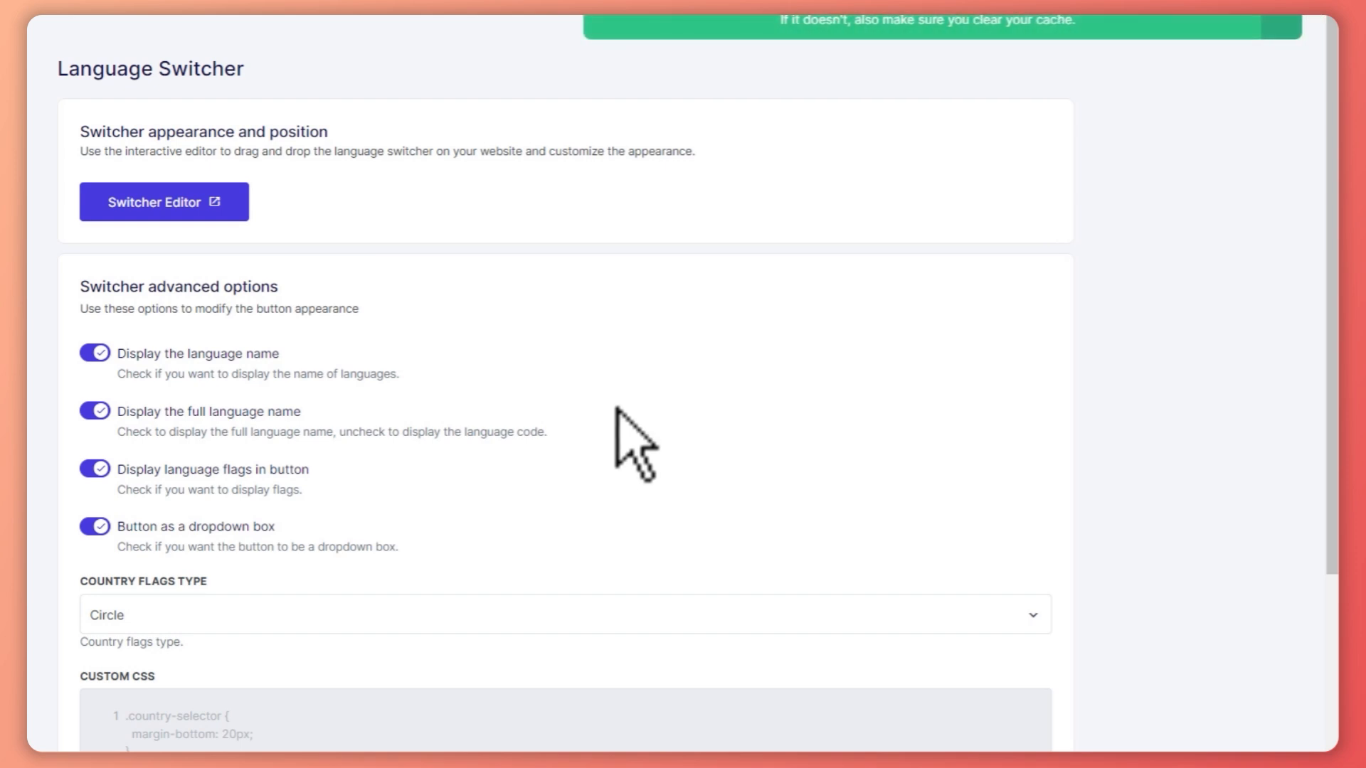
Open the switcher editor and review the default switcher's position, template and layout, and behaviour options
left_click(181, 201)
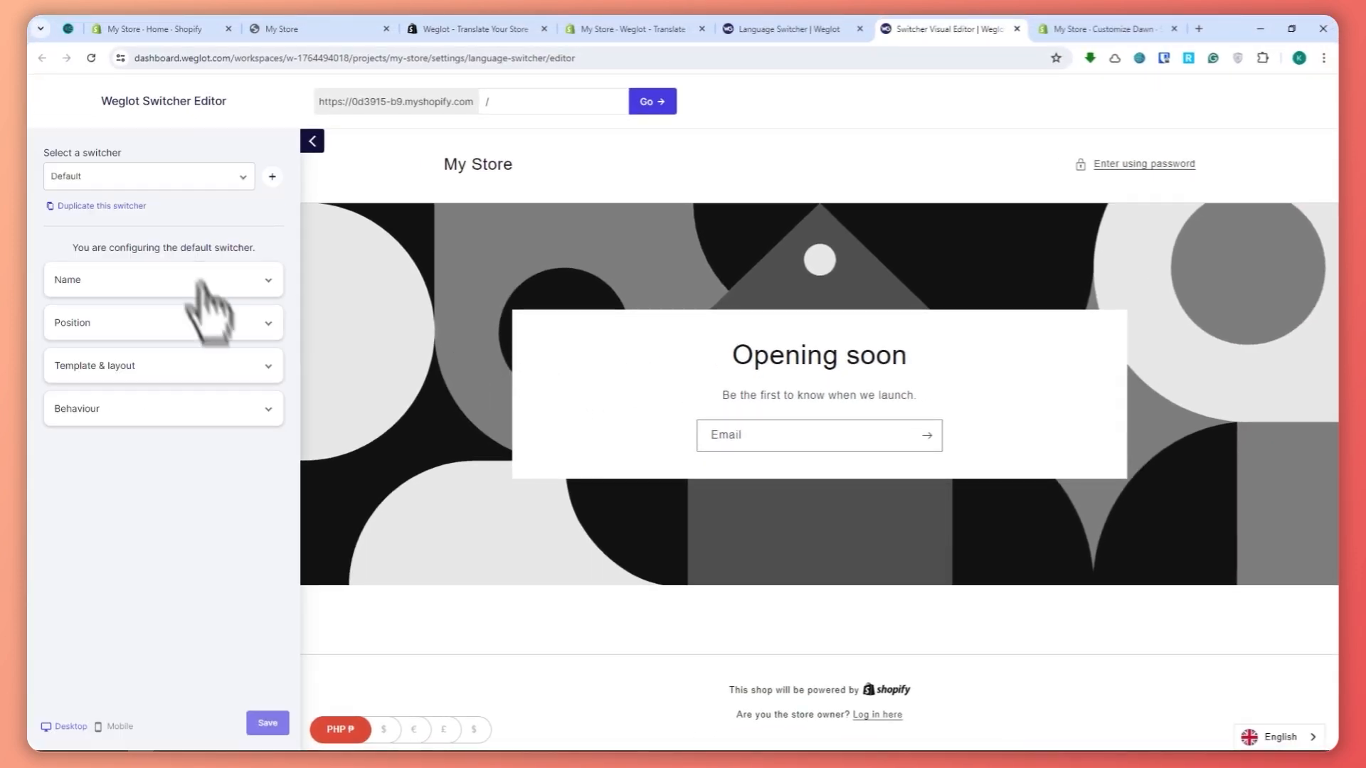
left_click(153, 176)
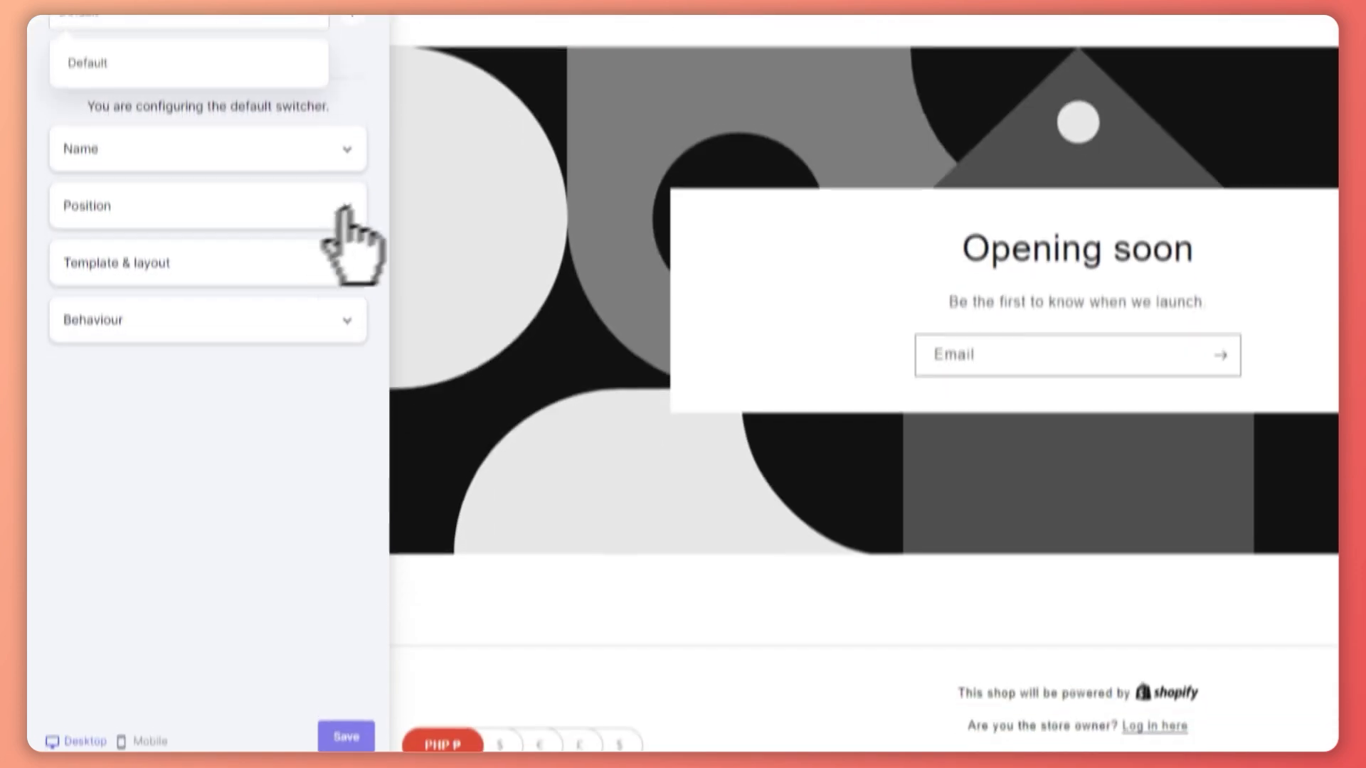
left_click(351, 263)
scroll(252, 419, "down", 3)
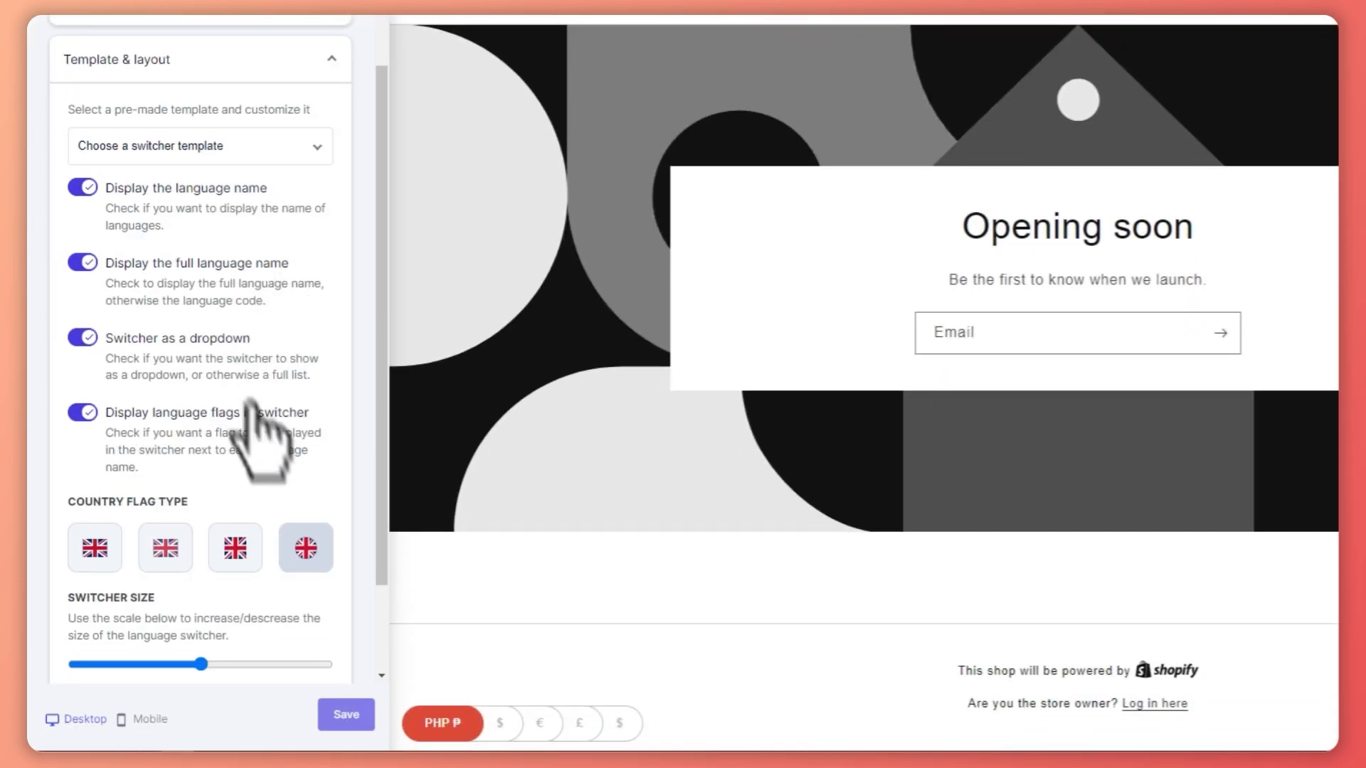
scroll(250, 402, "down", 2)
scroll(299, 612, "down", 5)
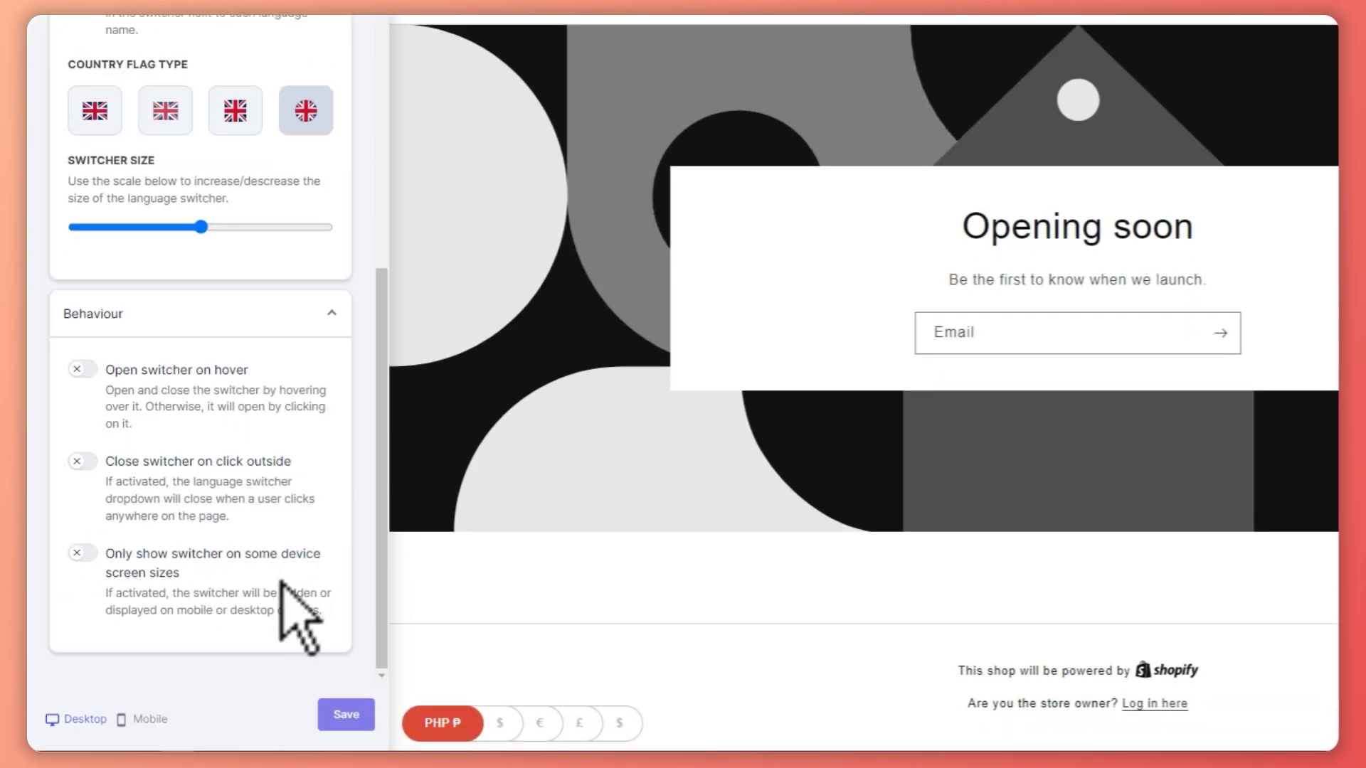
scroll(108, 390, "up", 10)
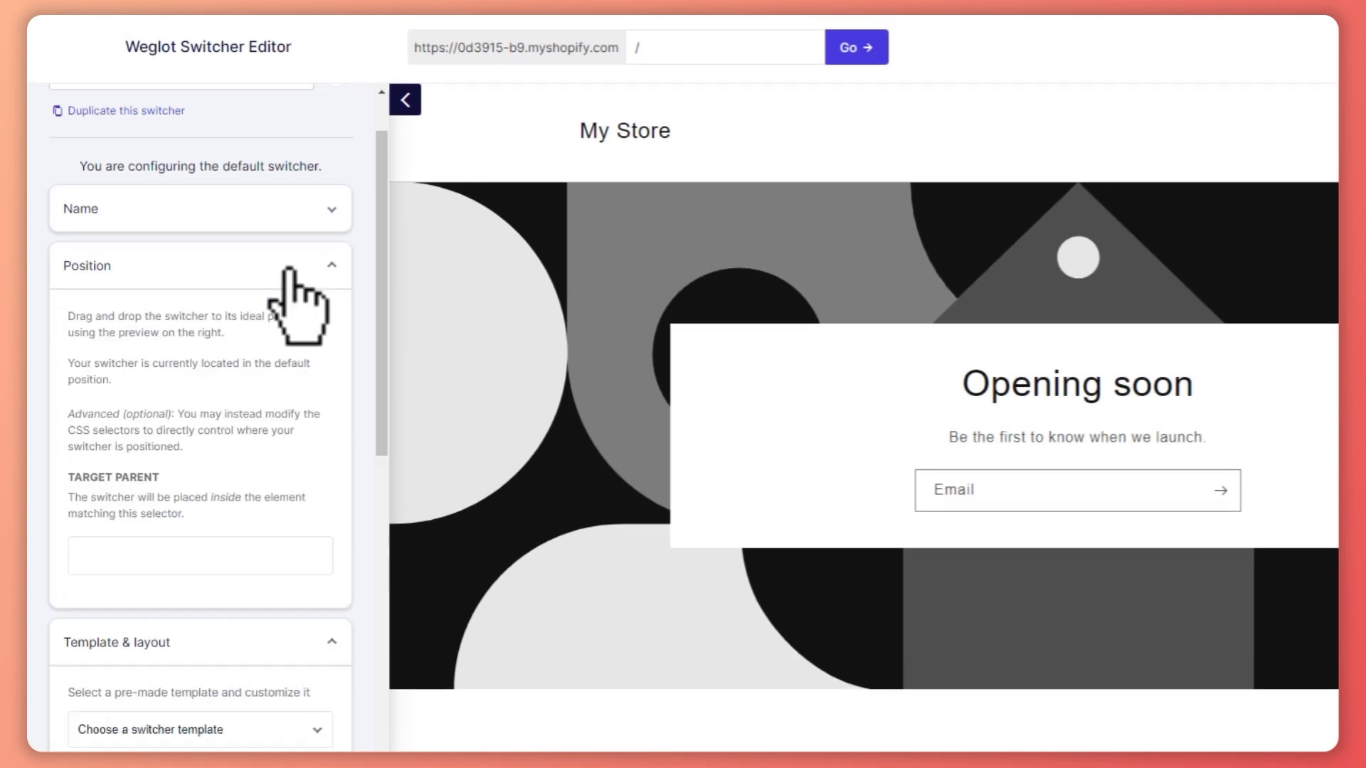
left_click(302, 213)
scroll(217, 548, "down", 10)
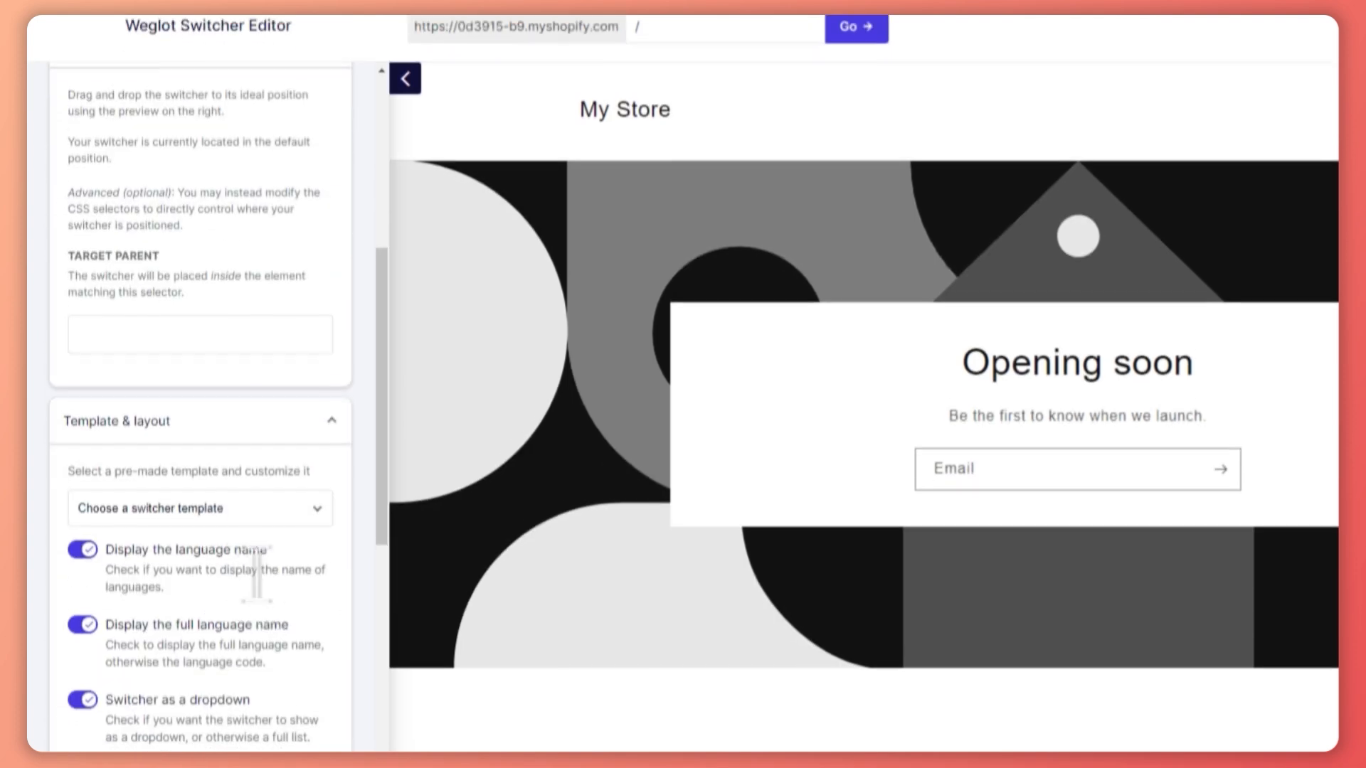
Apply the pre-made switcher template showing EN and JA side by side with an underlined active language, and save it
left_click(314, 201)
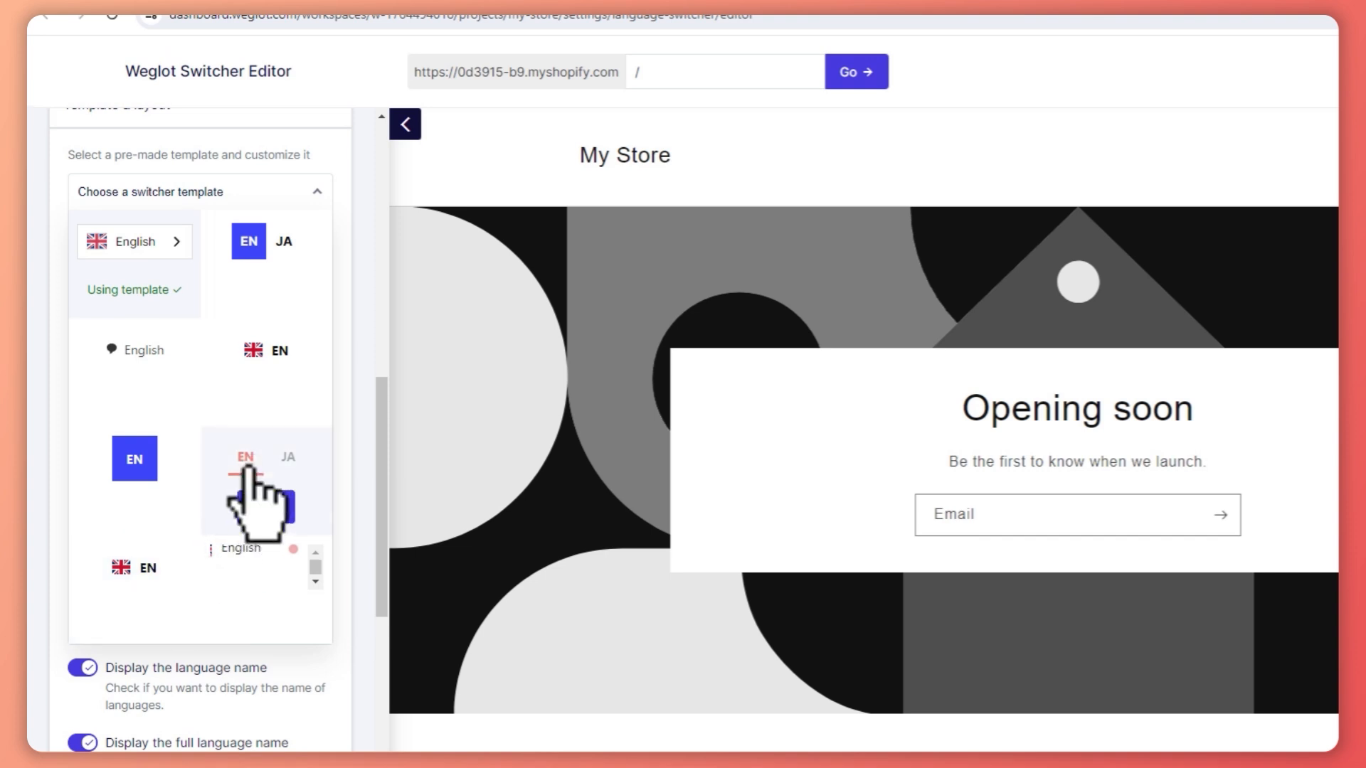
scroll(228, 385, "down", 5)
scroll(206, 395, "up", 3)
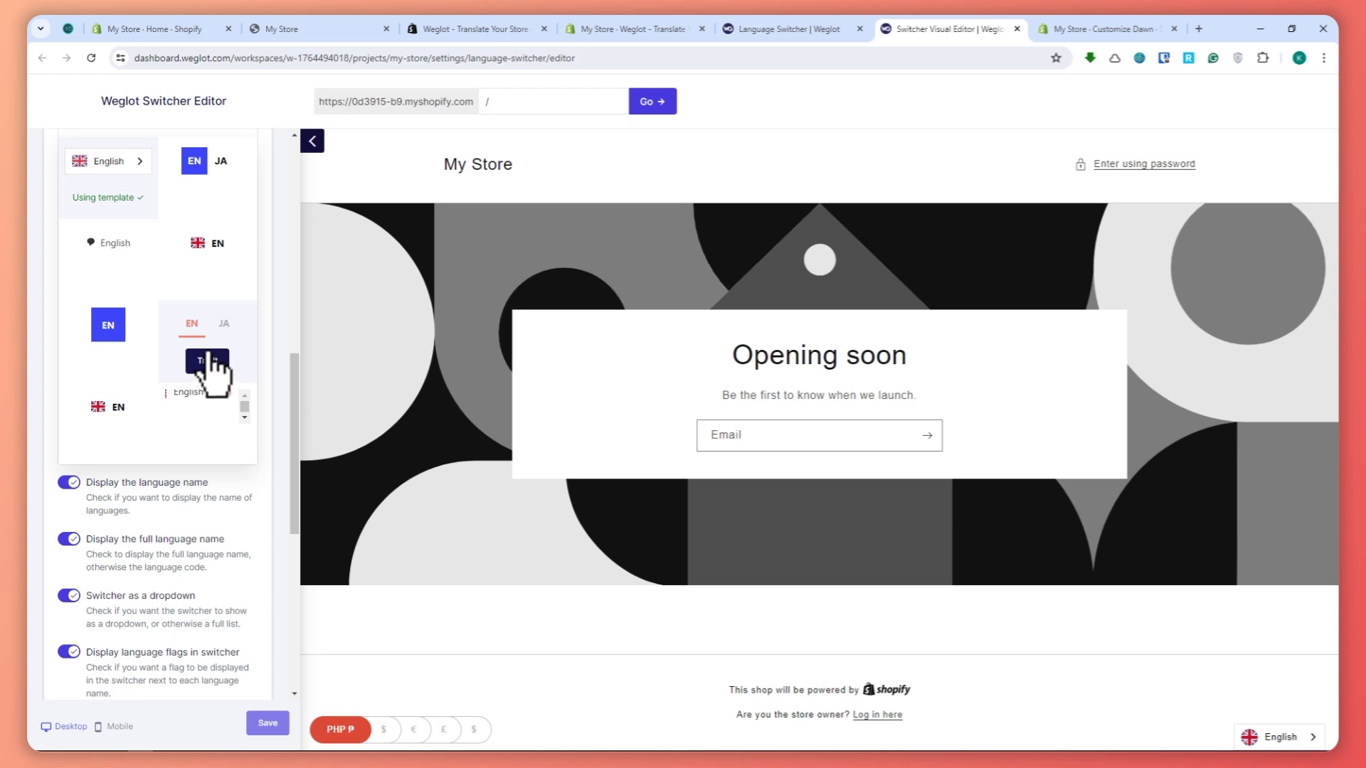
left_click(211, 363)
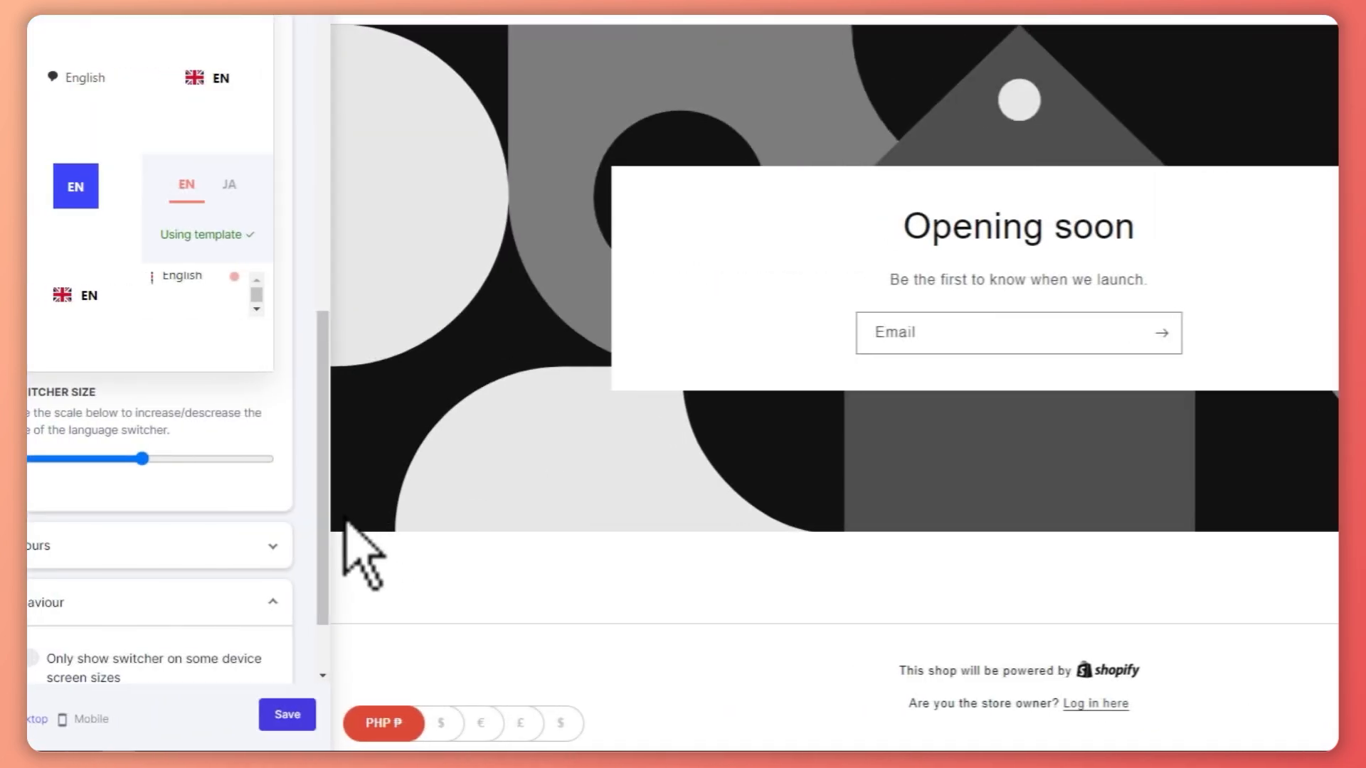
scroll(270, 466, "up", 5)
scroll(282, 461, "up", 1)
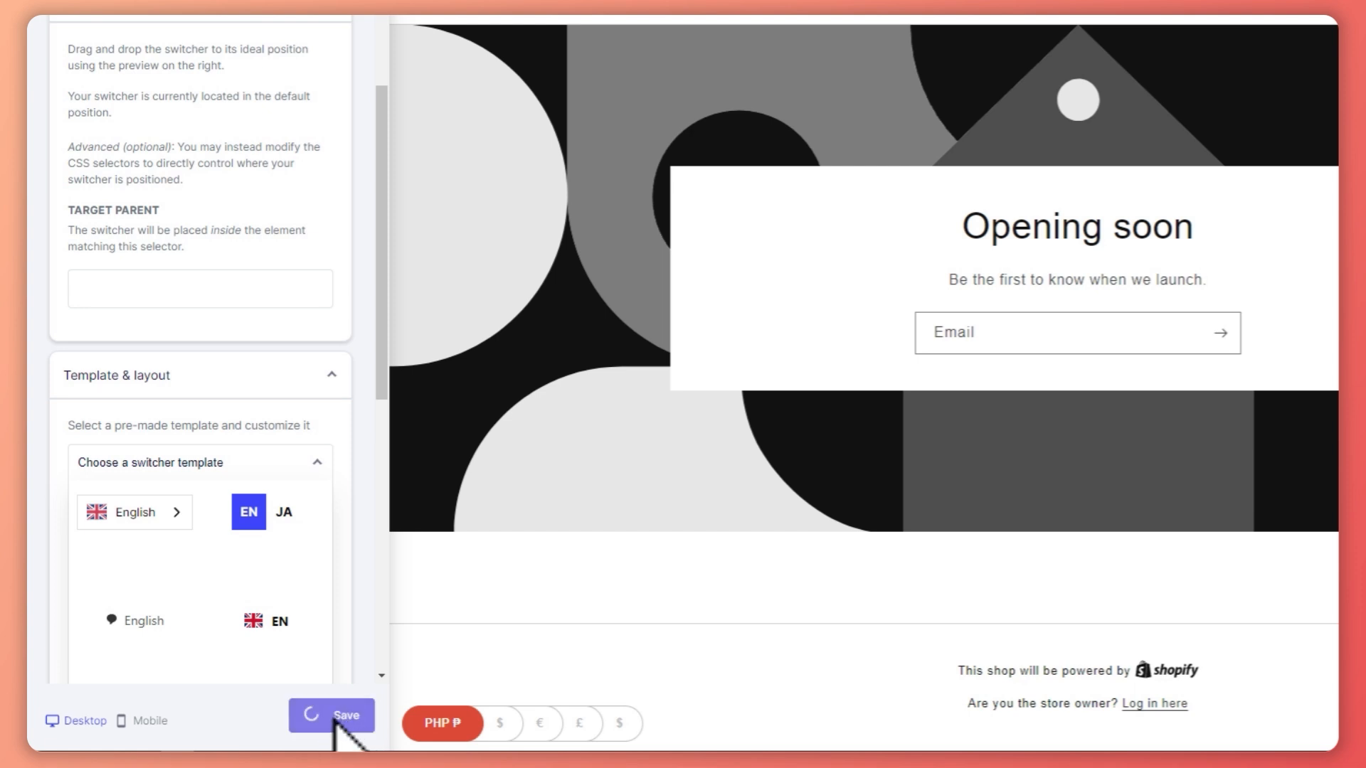
left_click(341, 716)
Reload the storefront to check its language switcher, and return to the switcher editor to review the applied template
left_click(392, 33)
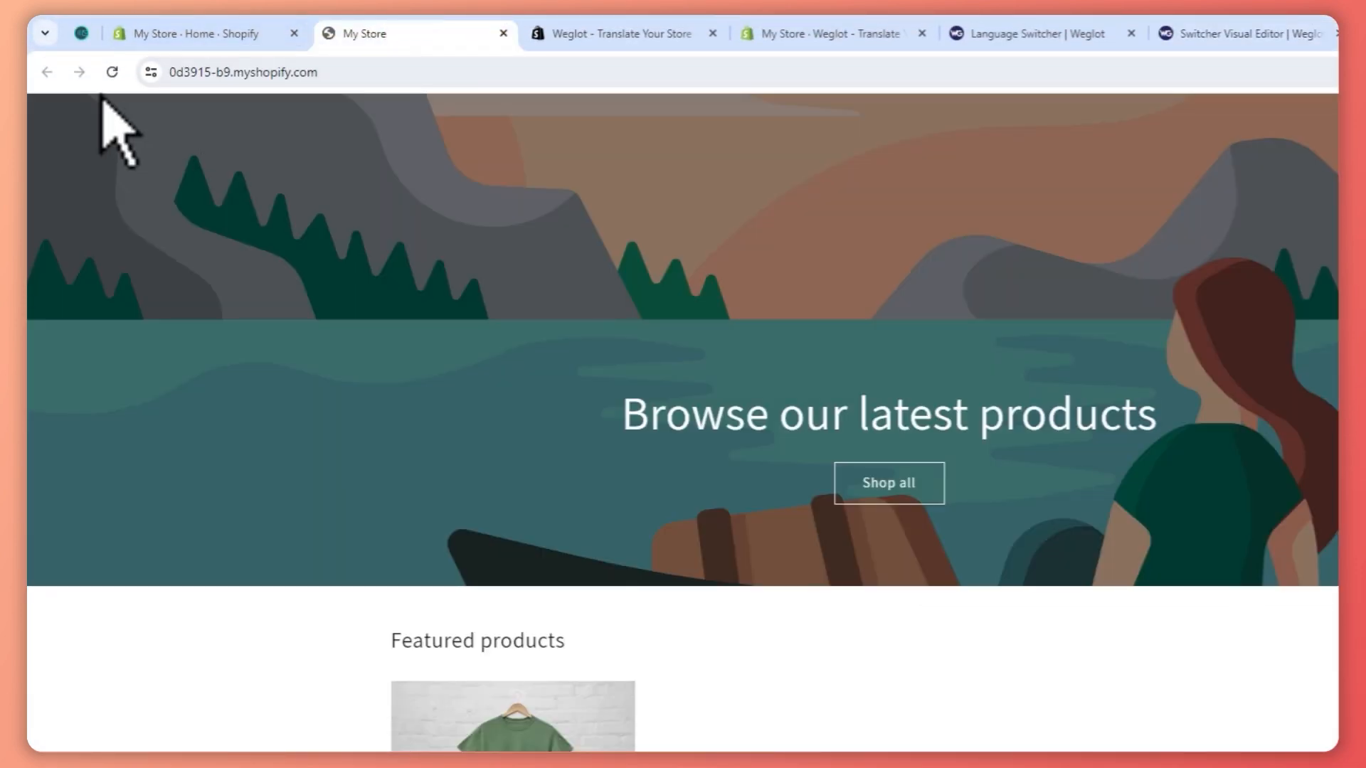
left_click(113, 72)
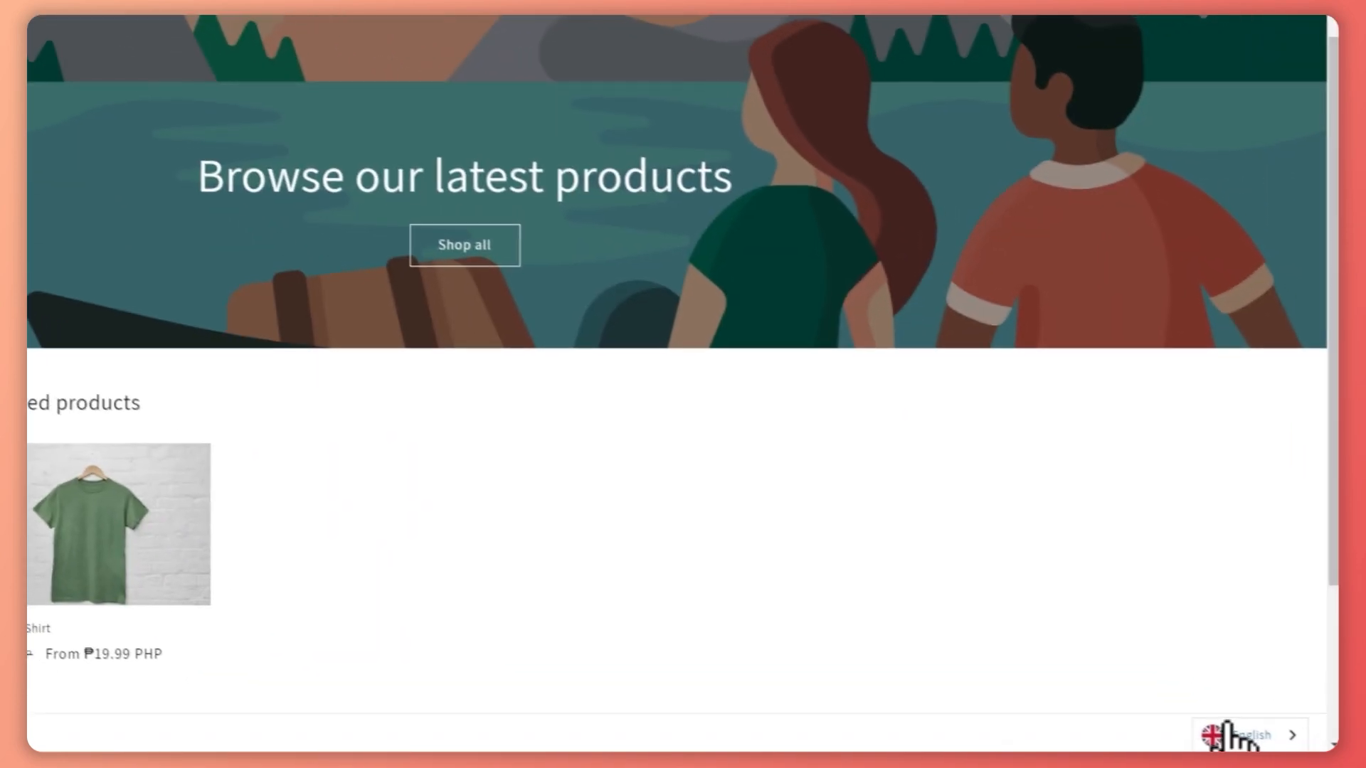
left_click(1228, 736)
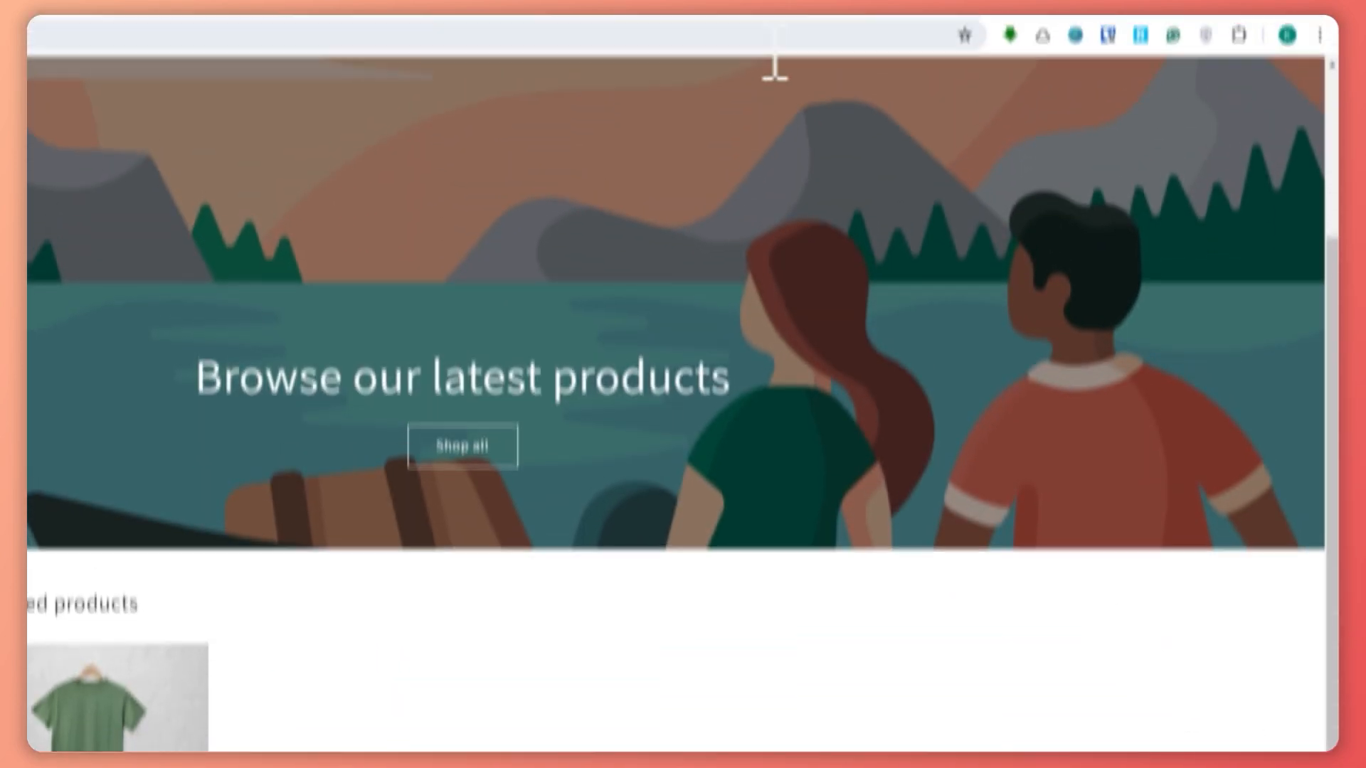
left_click(804, 34)
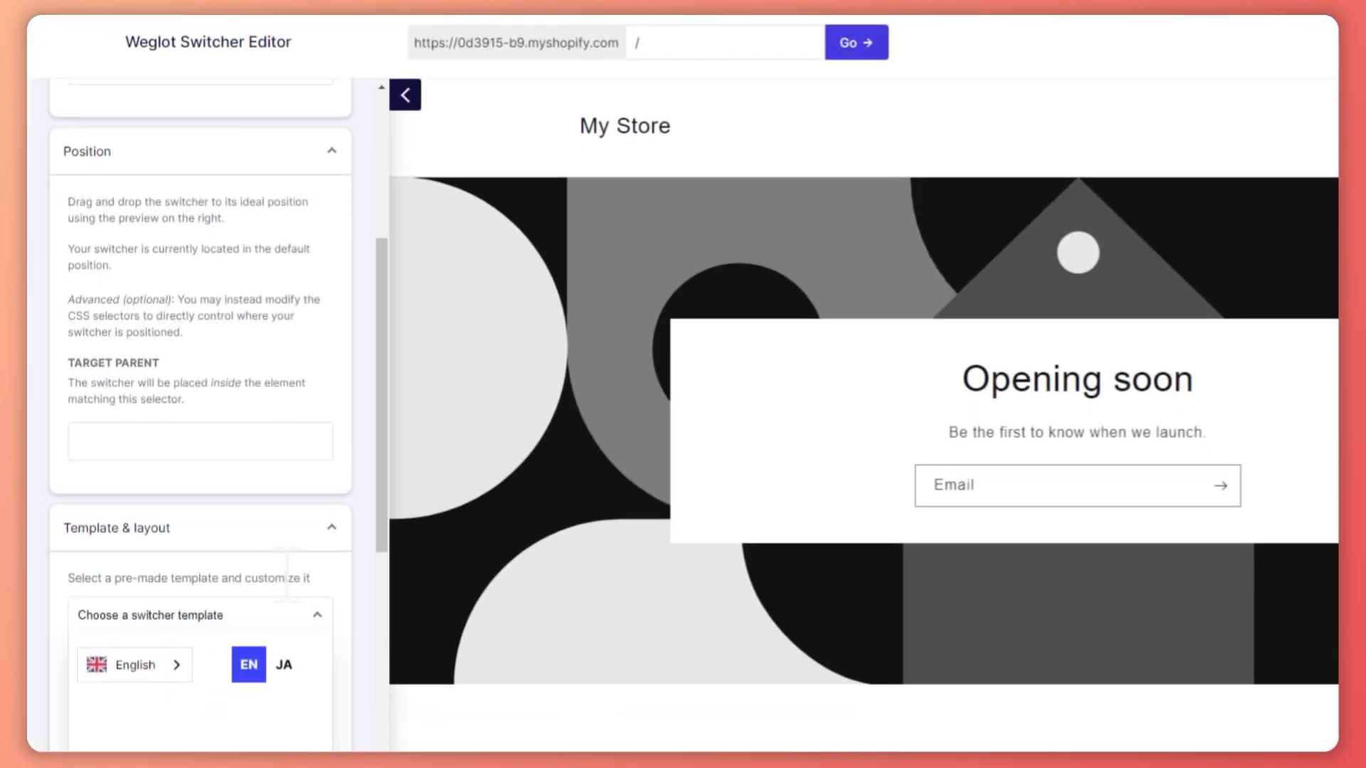
scroll(246, 526, "down", 2)
mouse_move(246, 542)
mouse_move(261, 656)
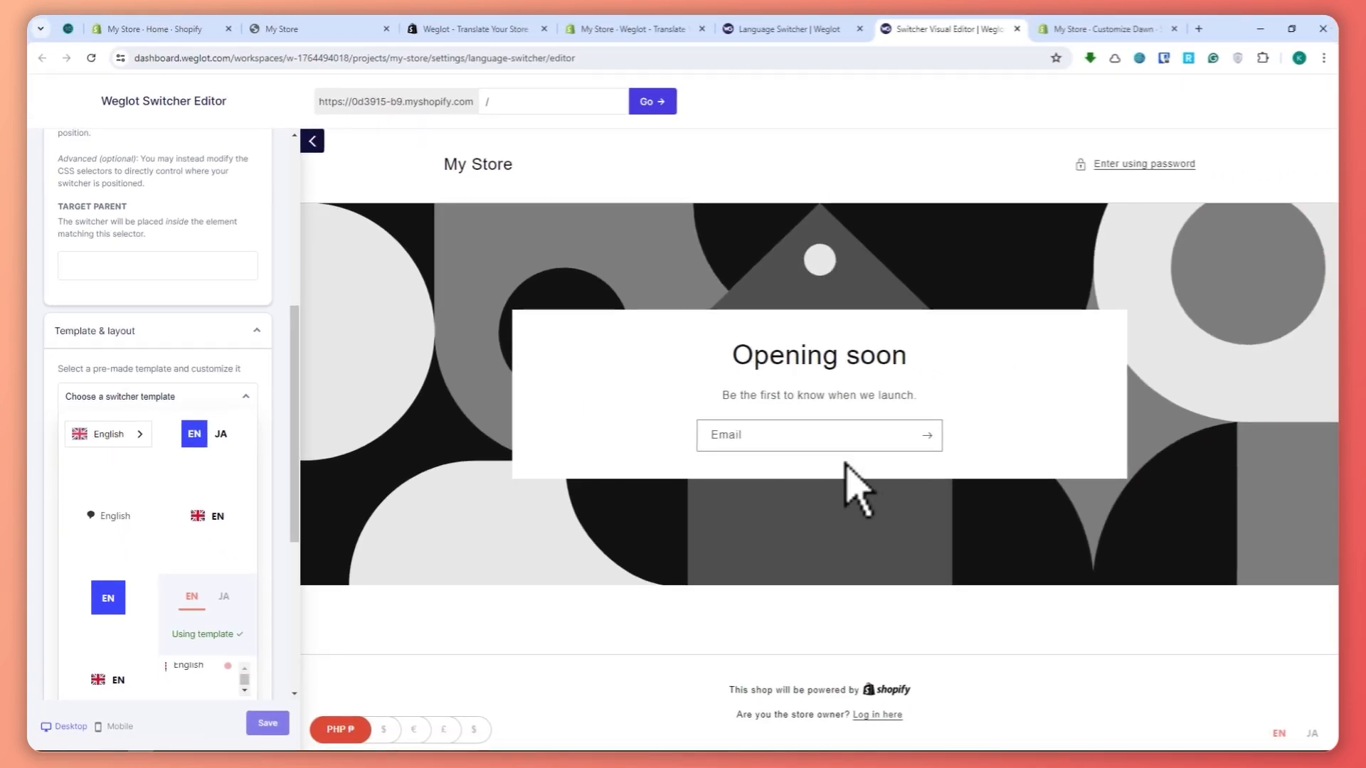
Open Weglot's plan change page and review the Business and Pro prices, billing cycle and auto-upgrade options
left_click(815, 30)
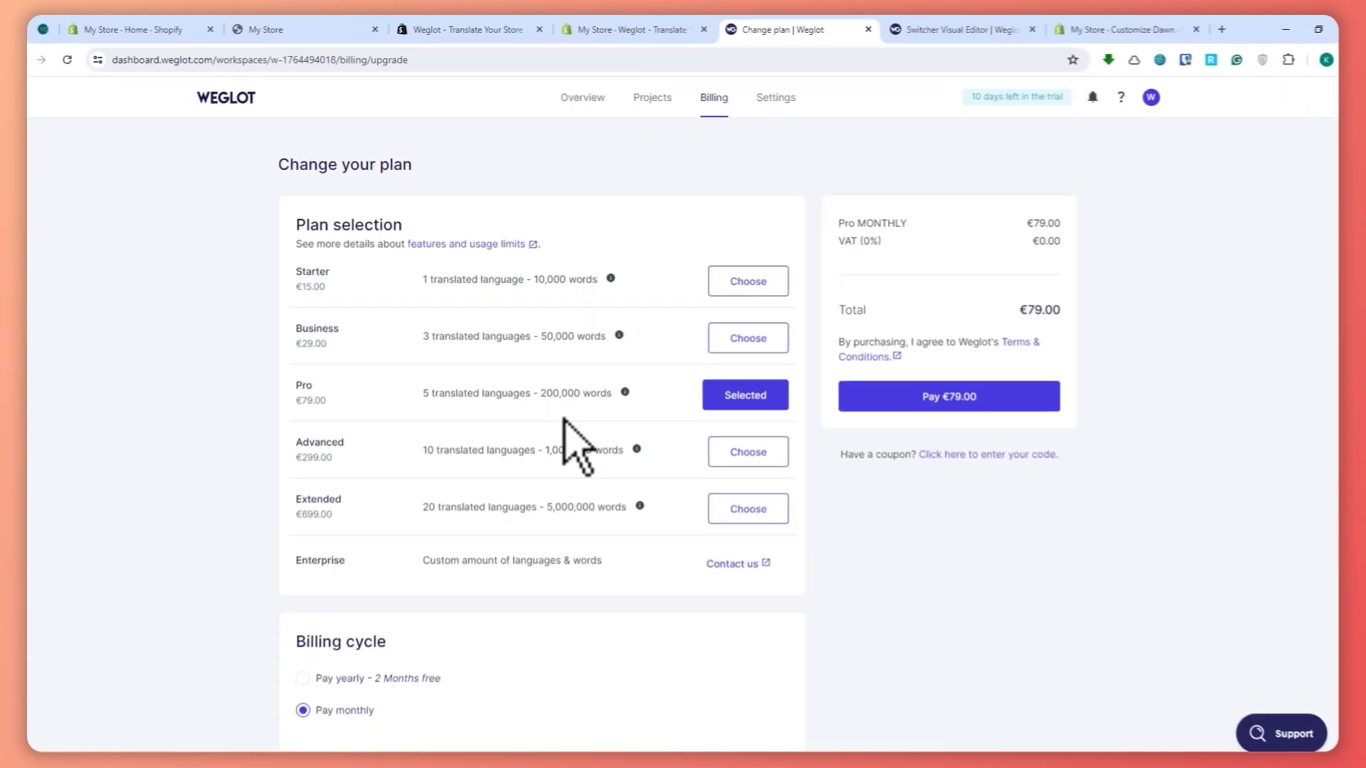
left_click_drag(308, 330, 332, 333)
left_click_drag(297, 400, 330, 402)
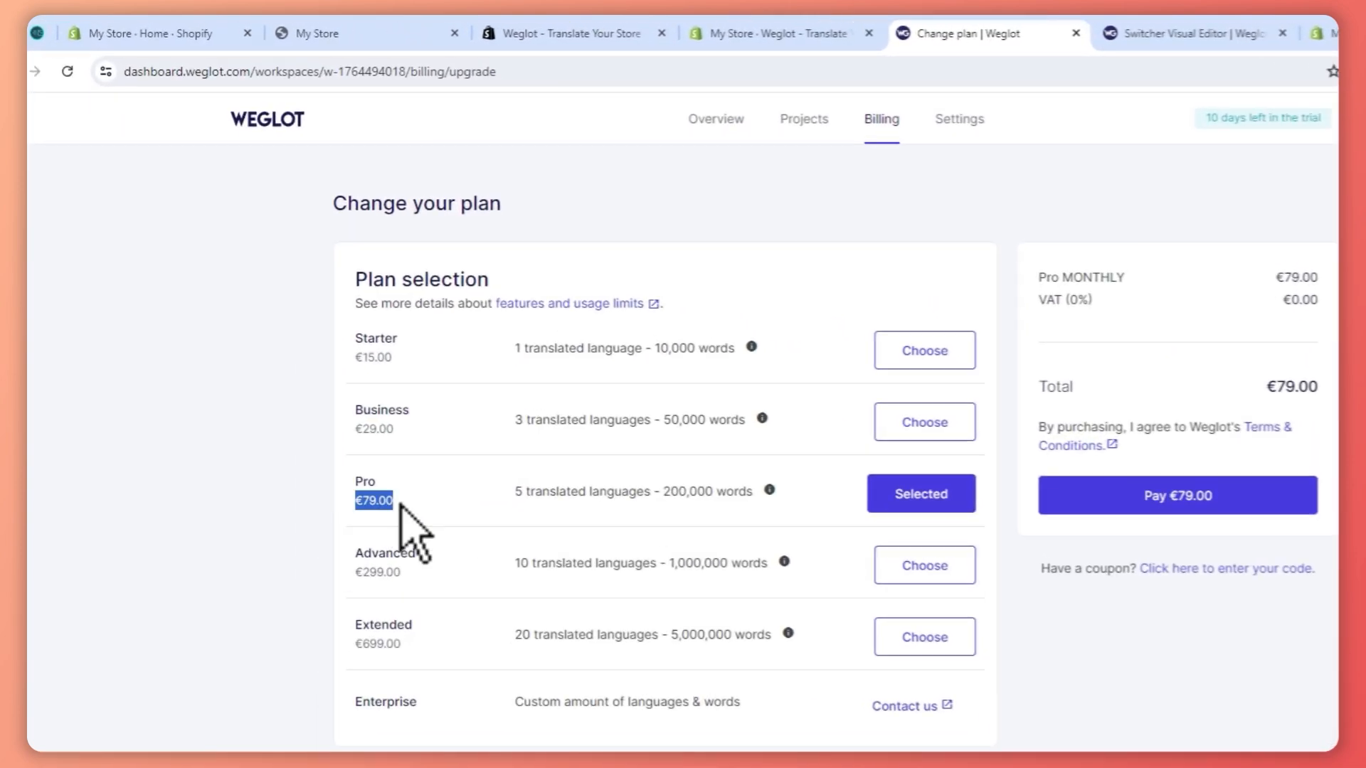
scroll(420, 587, "down", 3)
scroll(436, 569, "down", 6)
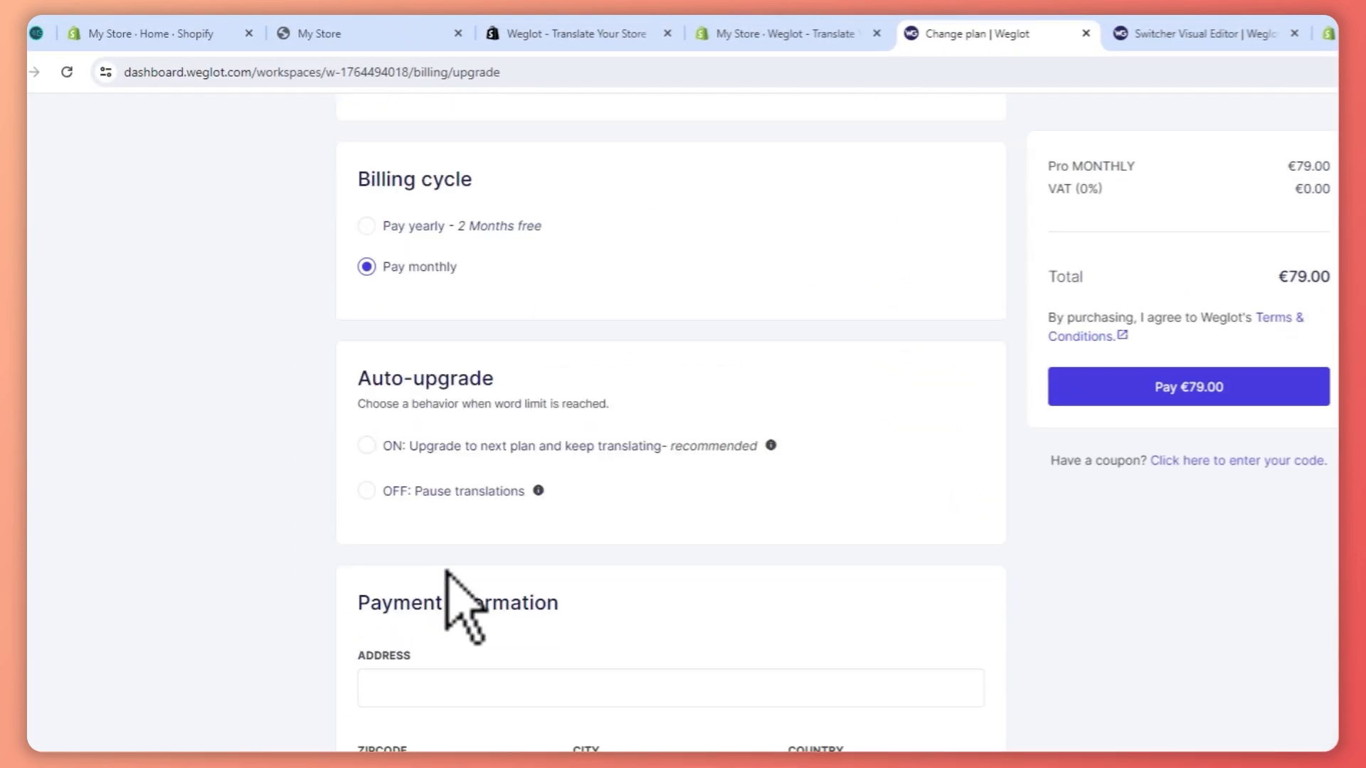
scroll(457, 579, "up", 10)
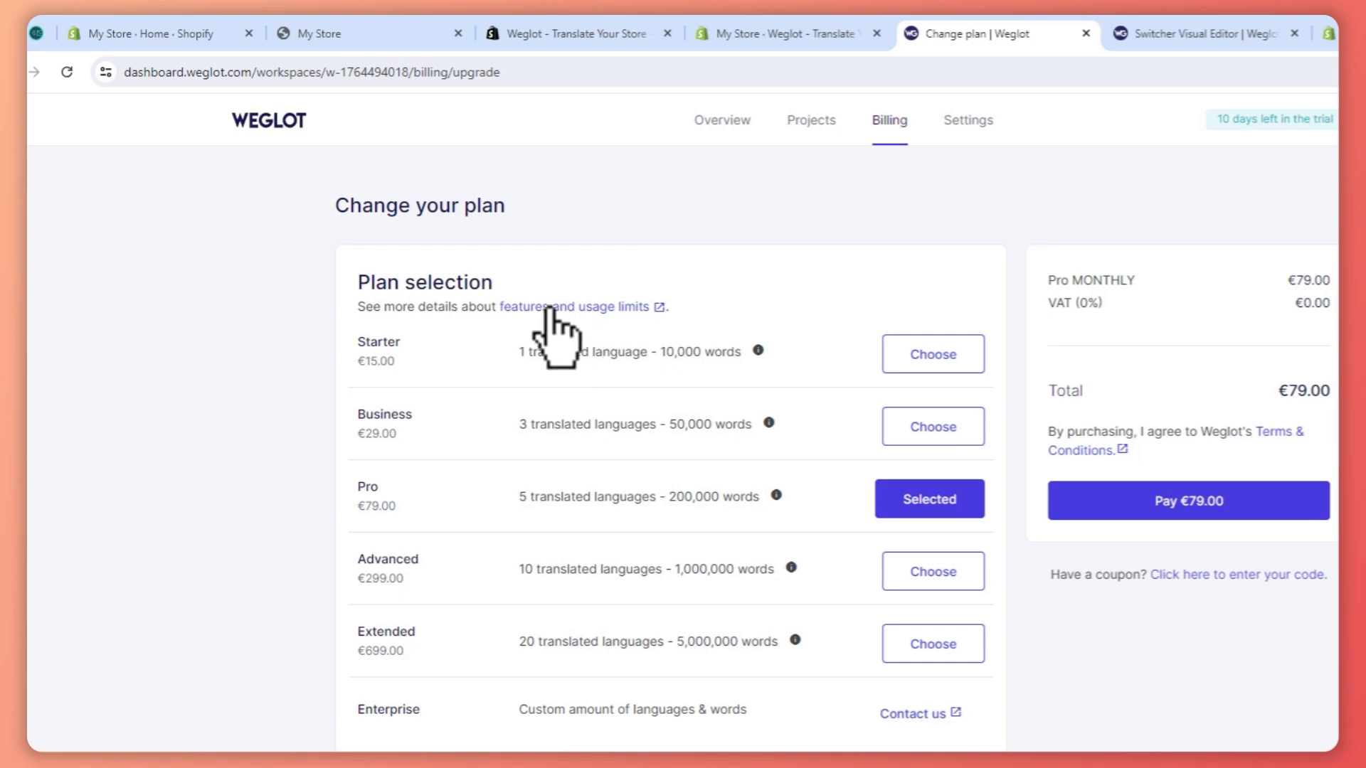
Open Weglot's features and usage limits page and compare the plans' prices, word limits and language allowances
left_click(550, 307)
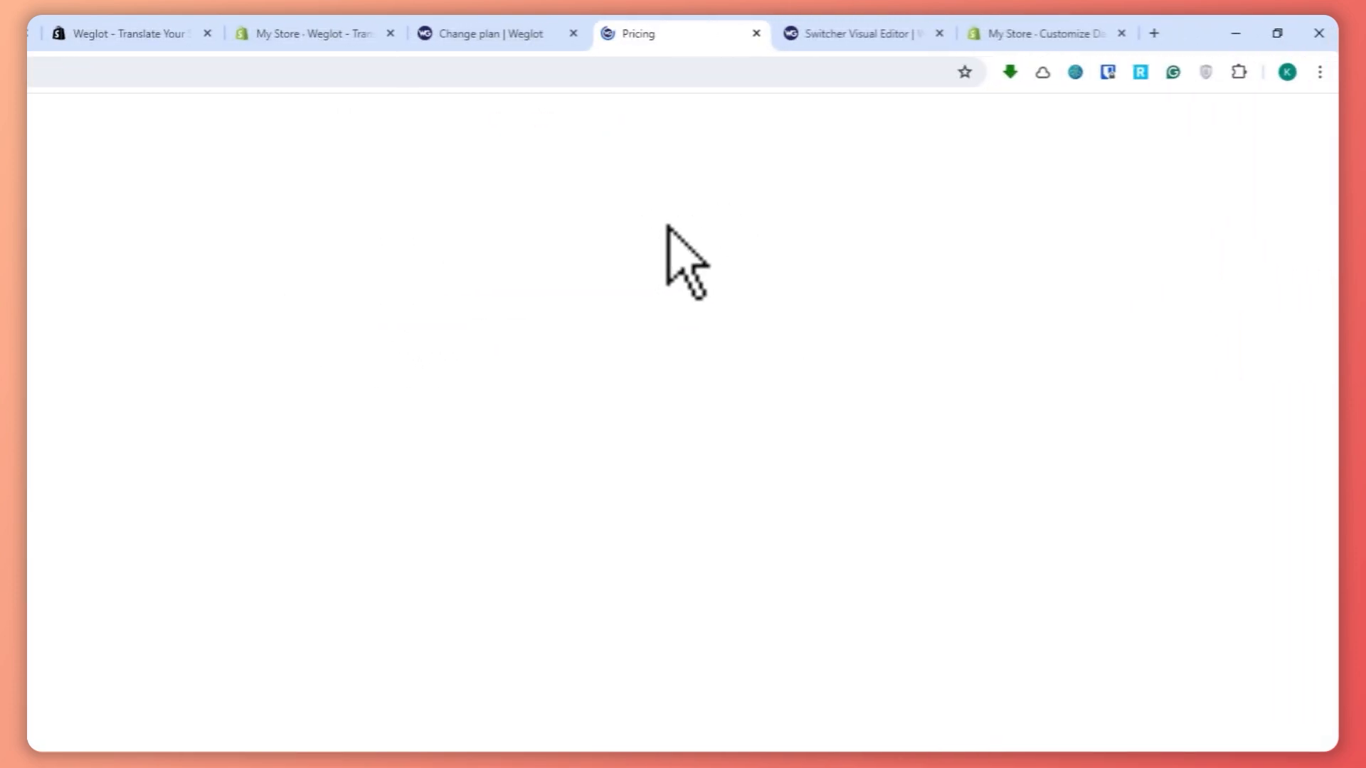
scroll(573, 434, "down", 2)
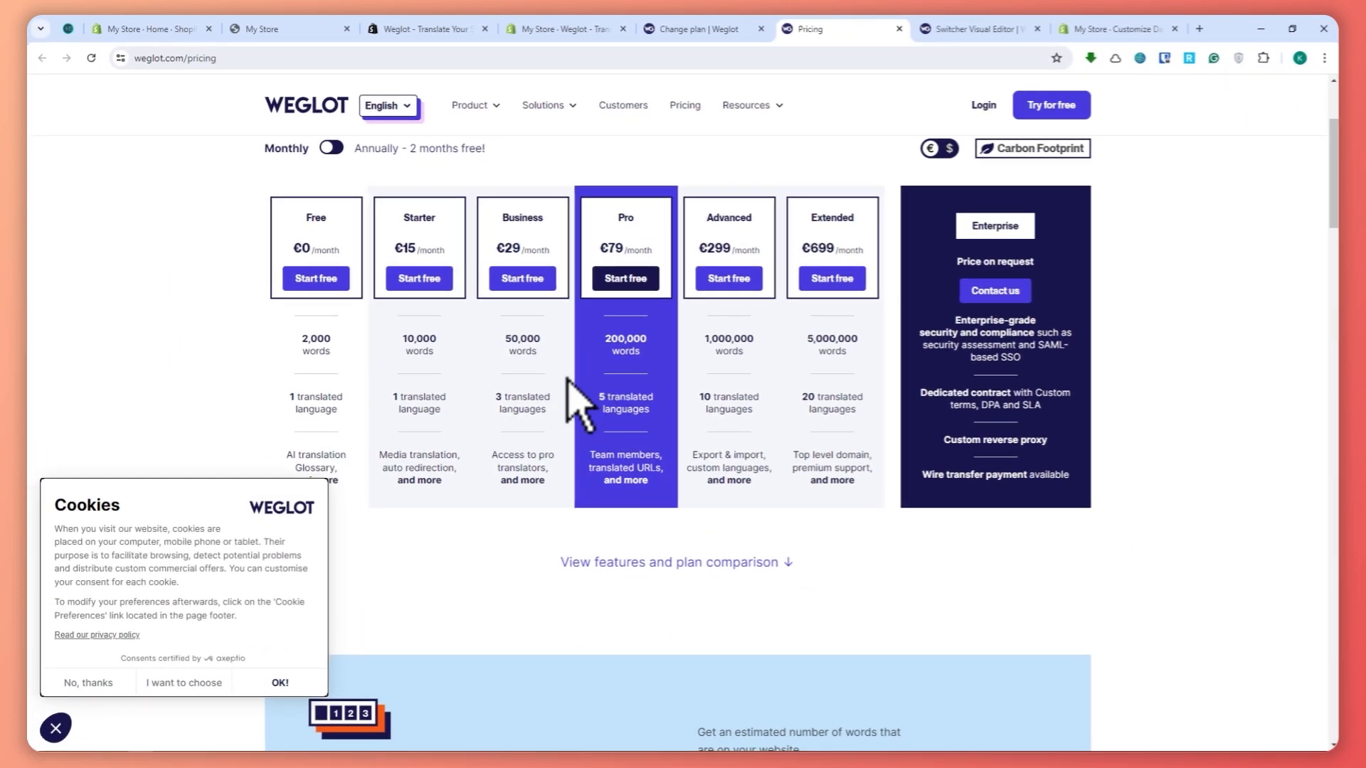
scroll(608, 480, "down", 8)
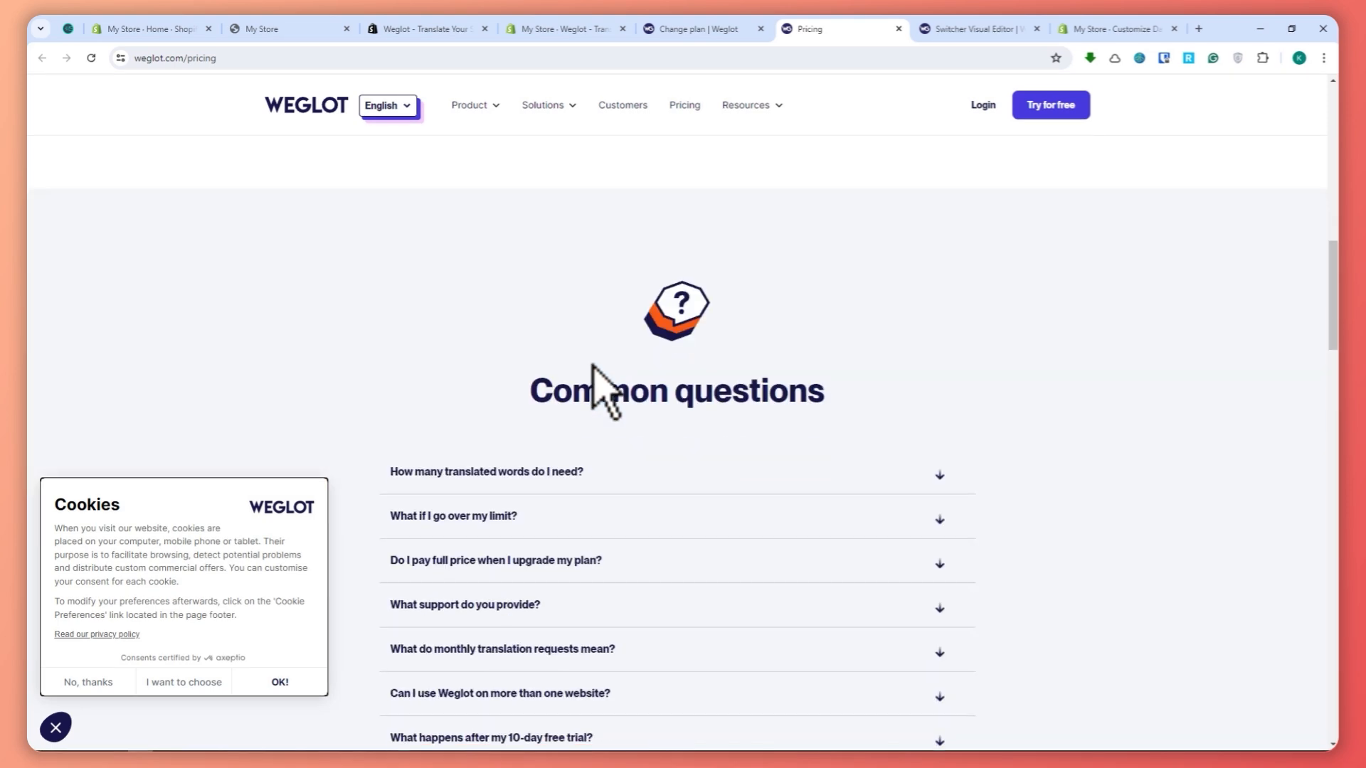
scroll(598, 387, "down", 5)
scroll(599, 387, "up", 12)
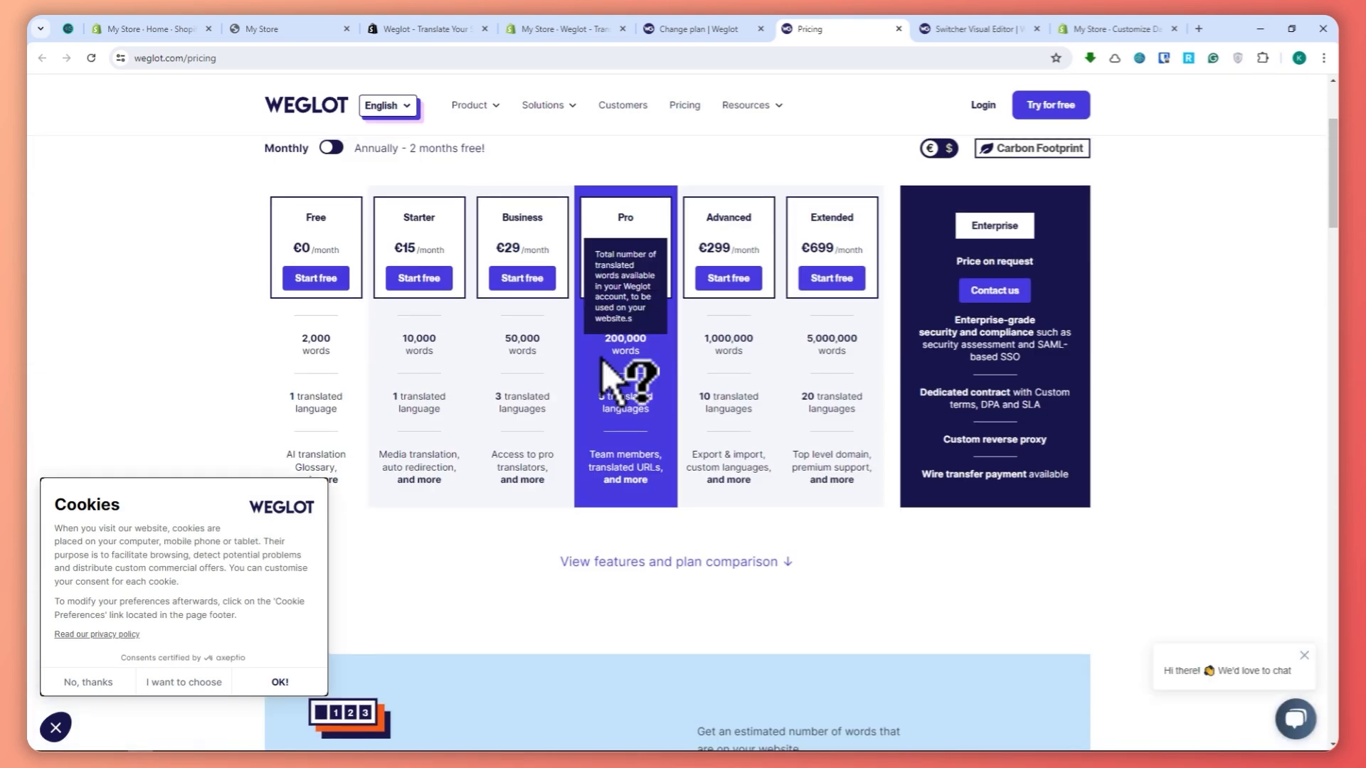
scroll(605, 370, "up", 3)
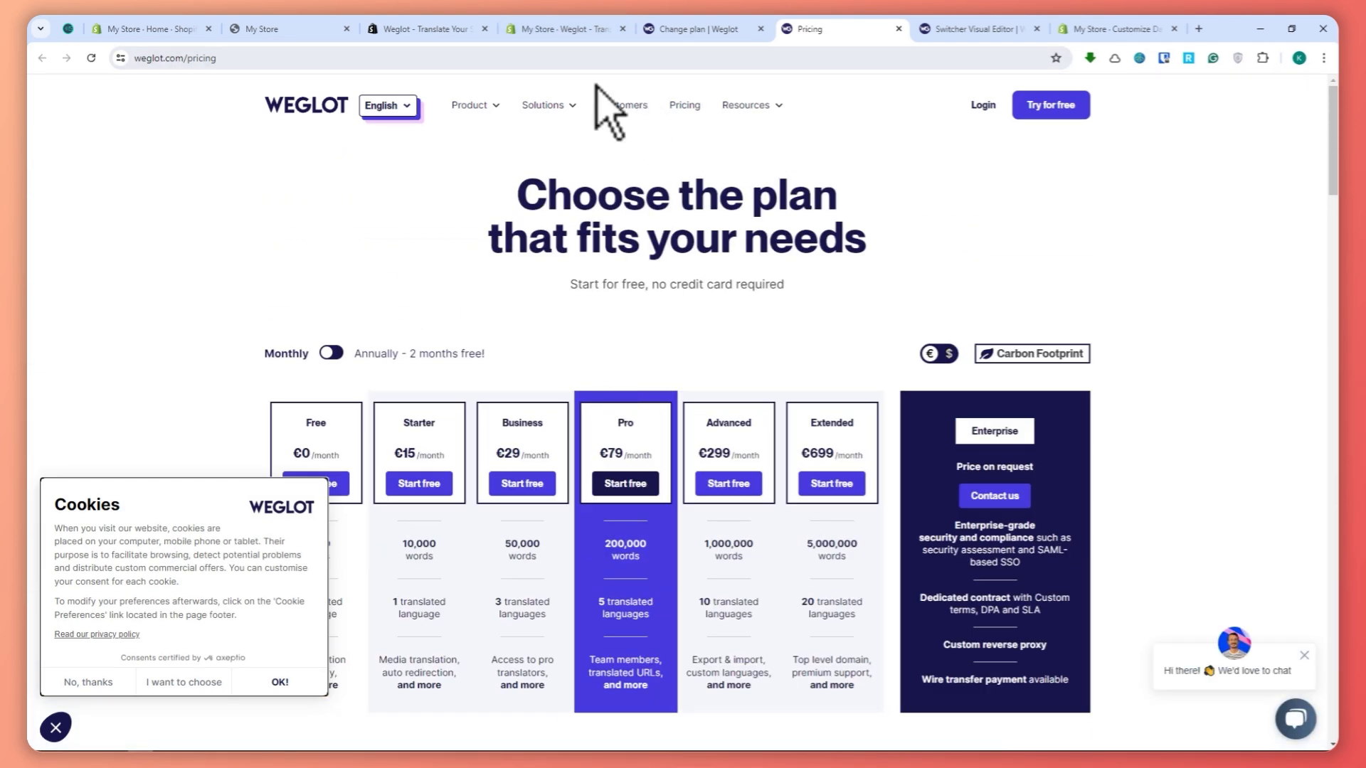
scroll(765, 349, "down", 2)
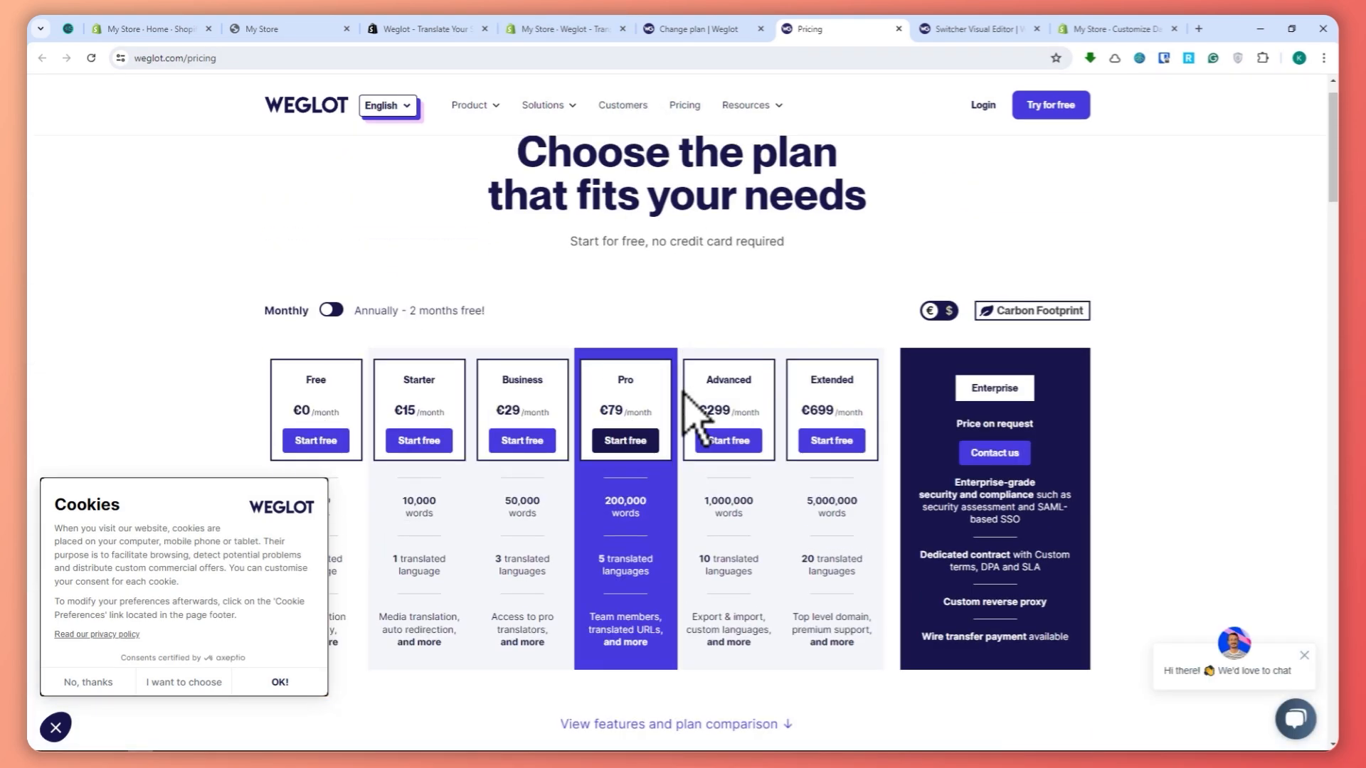